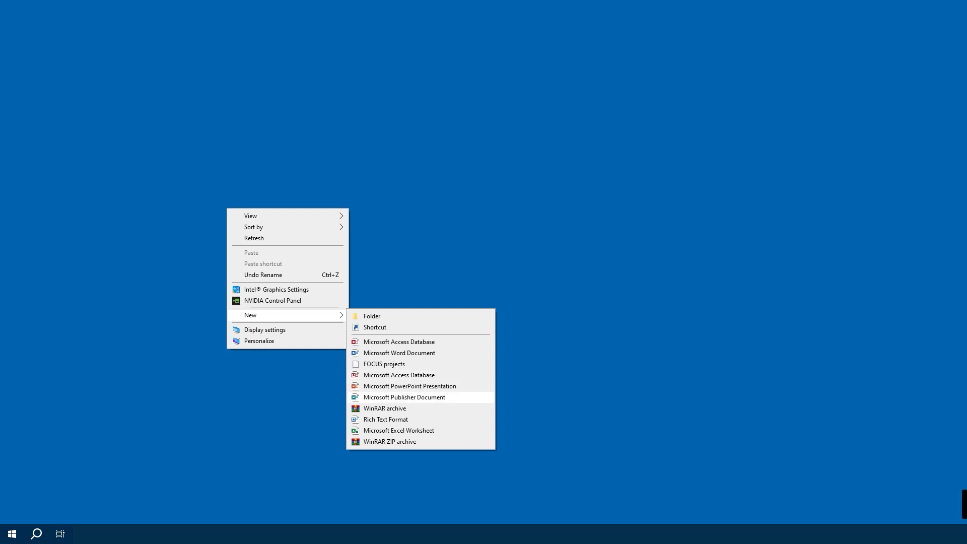
Examine the file types offered for creating a new item on the desktop.
{"action": "key", "text": "Down"}
{"action": "key", "text": "Down"}
{"action": "key", "text": "Down"}
{"action": "key", "text": "Down"}
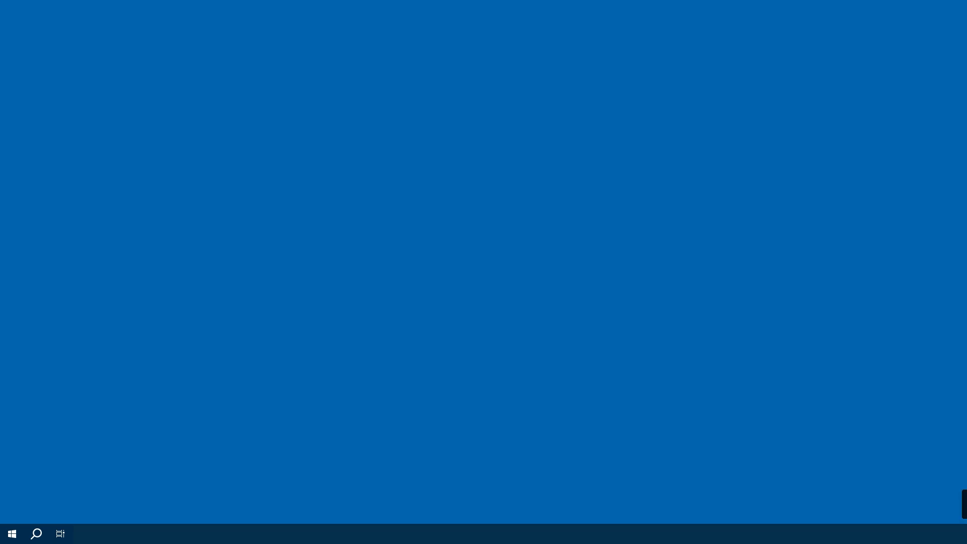
{"action": "right_click", "coordinate": [227, 208]}
{"action": "mouse_move", "coordinate": [257, 316]}
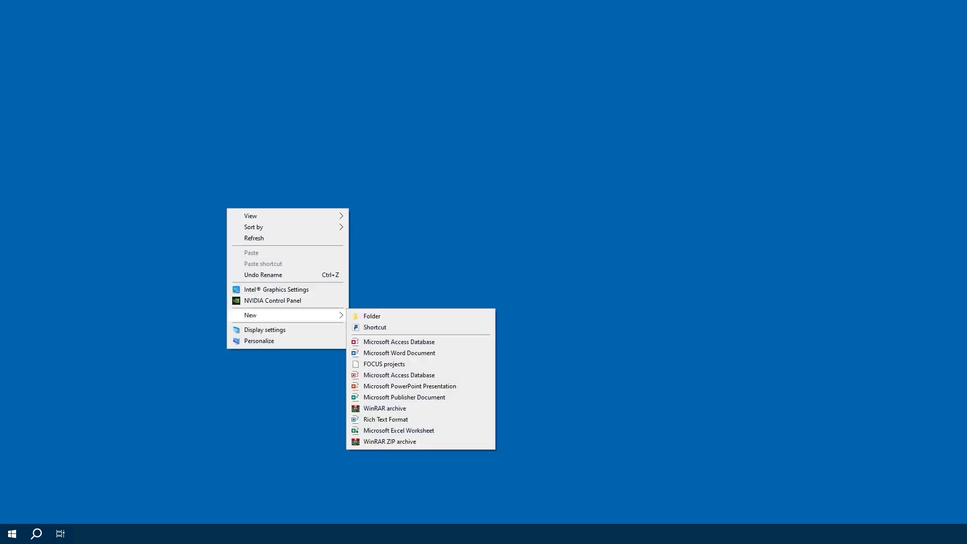
{"action": "key", "text": "Right"}
{"action": "key", "text": "Down"}
{"action": "key", "text": "Down"}
{"action": "key", "text": "Down"}
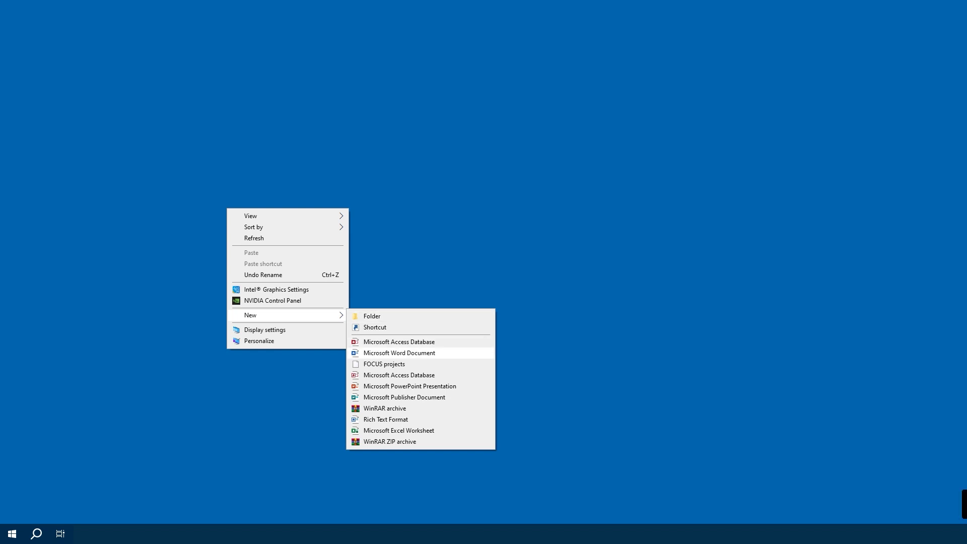
{"action": "key", "text": "Down"}
{"action": "key", "text": "Down"}
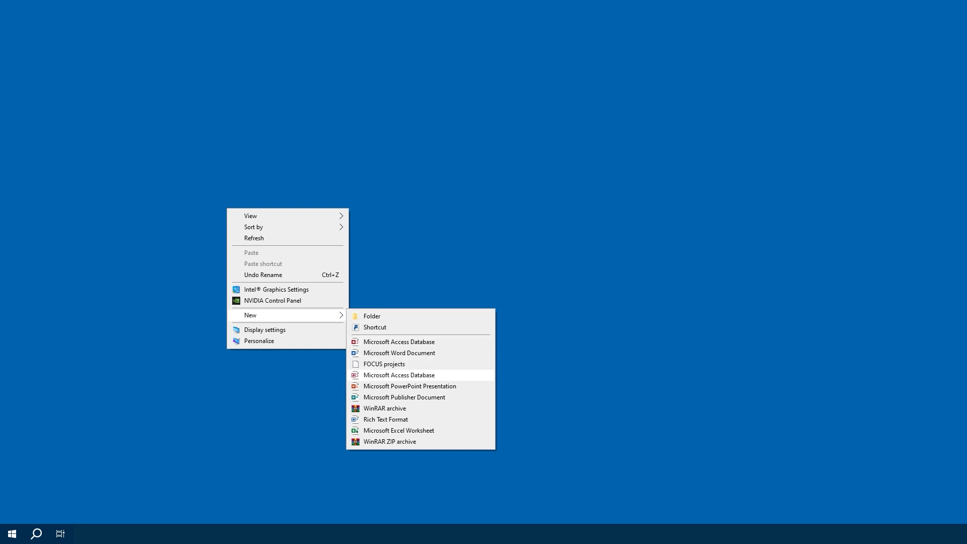
{"action": "key", "text": "Down"}
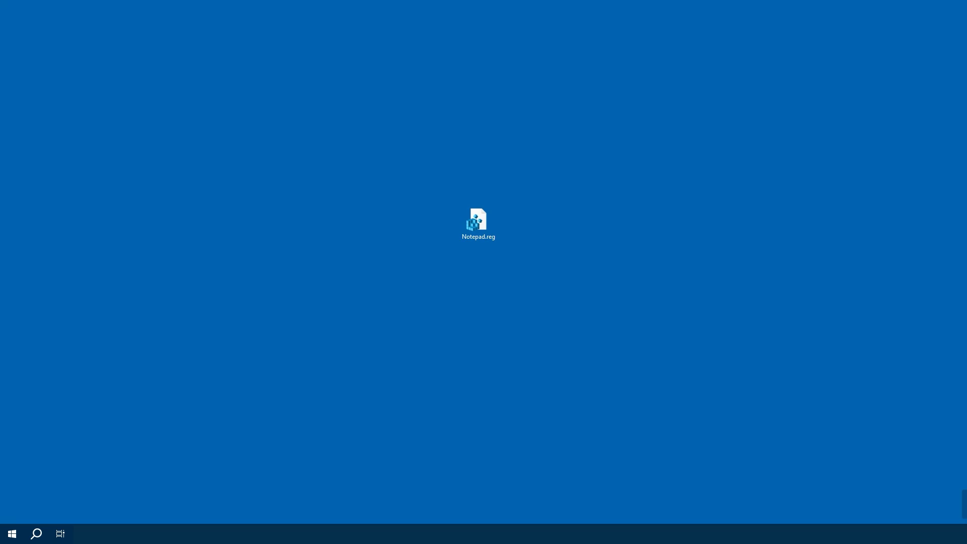
Check whether a text document is among the new item types on the desktop holding Notepad.reg.
{"action": "right_click", "coordinate": [199, 208]}
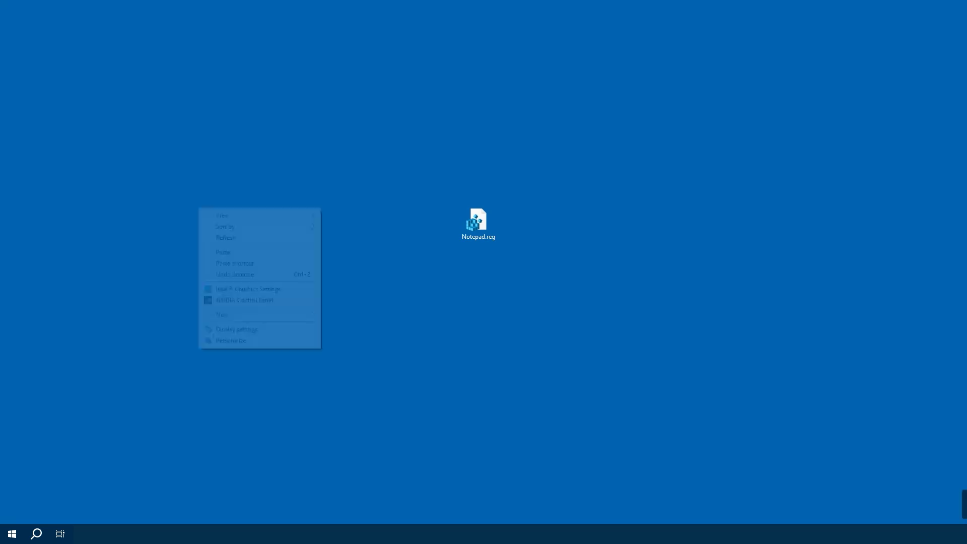
{"action": "key", "text": "Down"}
{"action": "key", "text": "Right"}
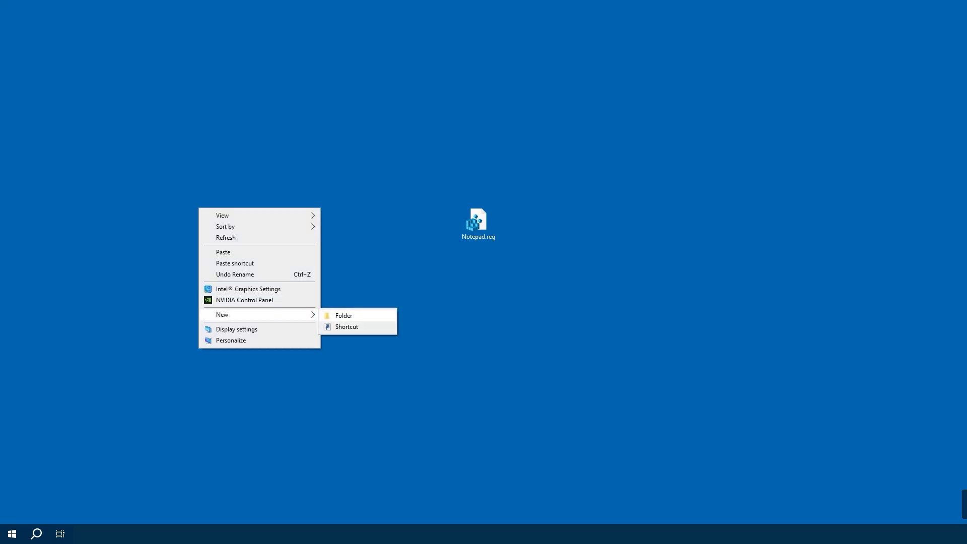
{"action": "key", "text": "Down"}
{"action": "key", "text": "Down"}
{"action": "key", "text": "Down"}
{"action": "key", "text": "Down"}
{"action": "key", "text": "Down"}
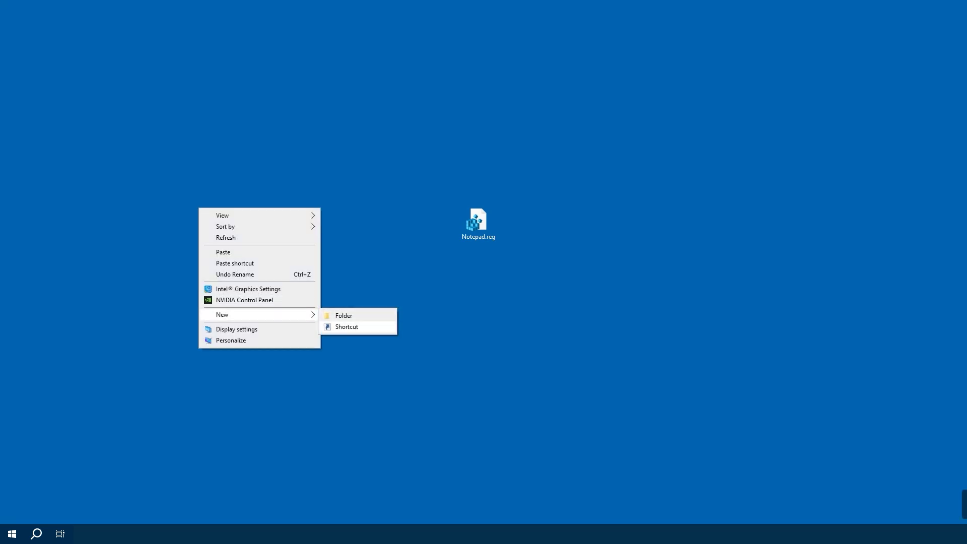
{"action": "key", "text": "Down"}
{"action": "key", "text": "Down"}
{"action": "key", "text": "Down"}
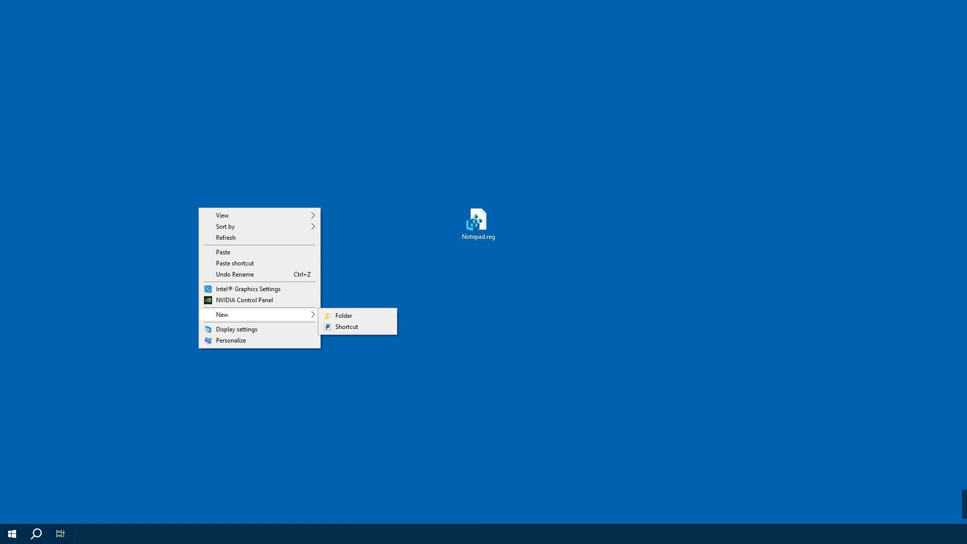
{"action": "key", "text": "Down"}
{"action": "key", "text": "Down"}
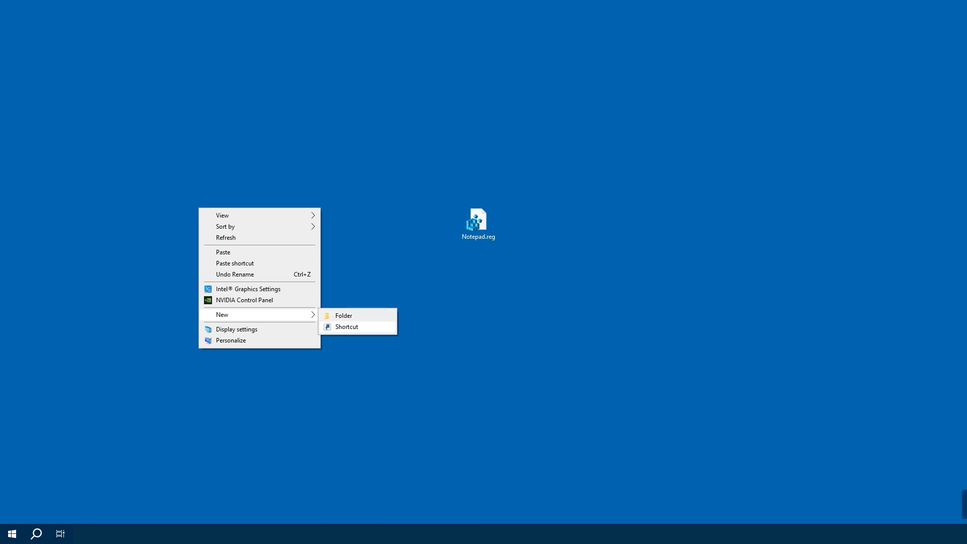
{"action": "key", "text": "Down"}
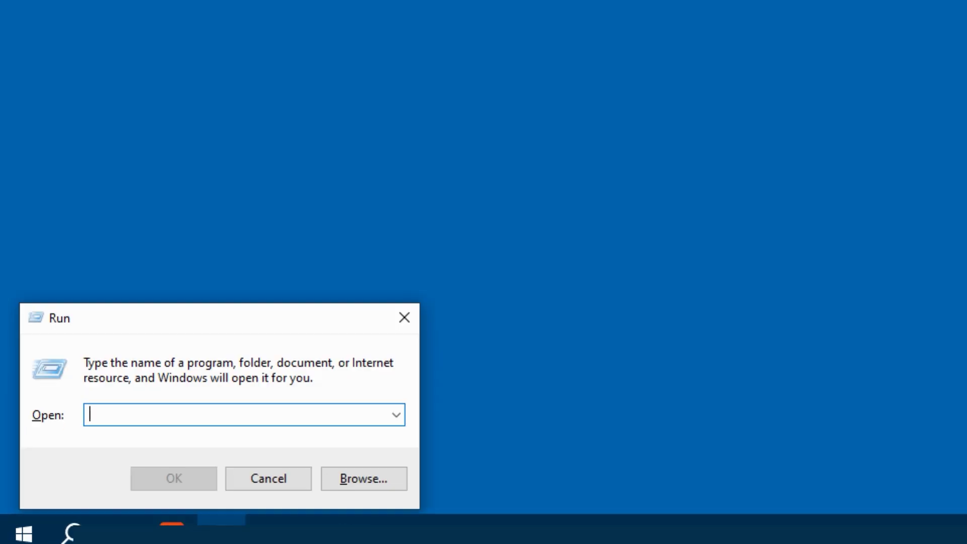
Open Registry Editor with regedit and export the entire registry as a registration file named Registry.
{"action": "type", "text": "regedit"}
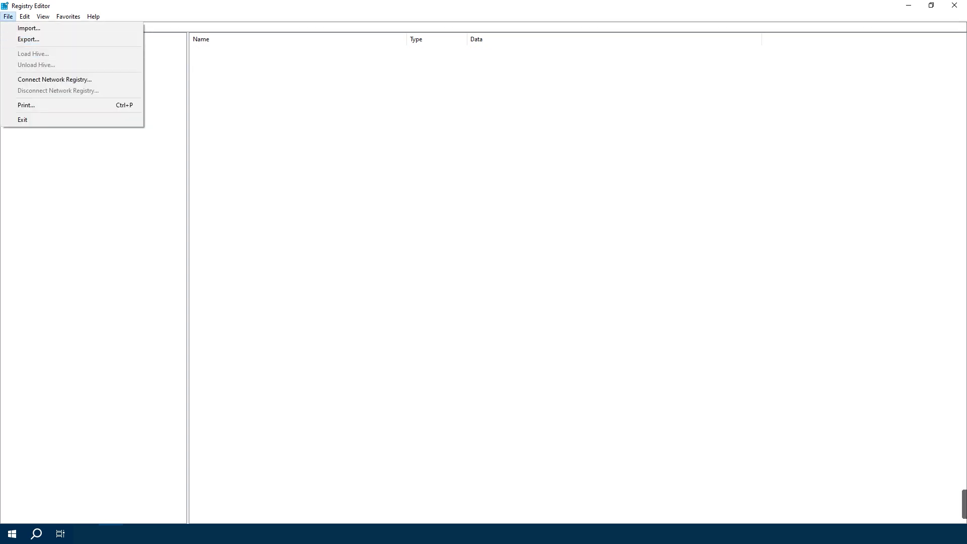
{"action": "key", "text": "Return"}
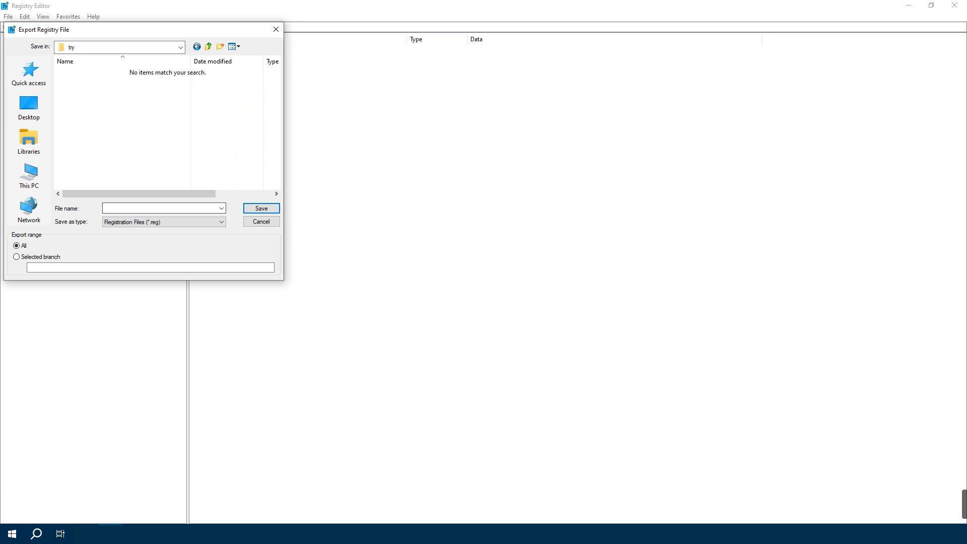
{"action": "type", "text": "Register"}
{"action": "key", "text": "ctrl+a"}
{"action": "type", "text": "Registry"}
{"action": "key", "text": "Return"}
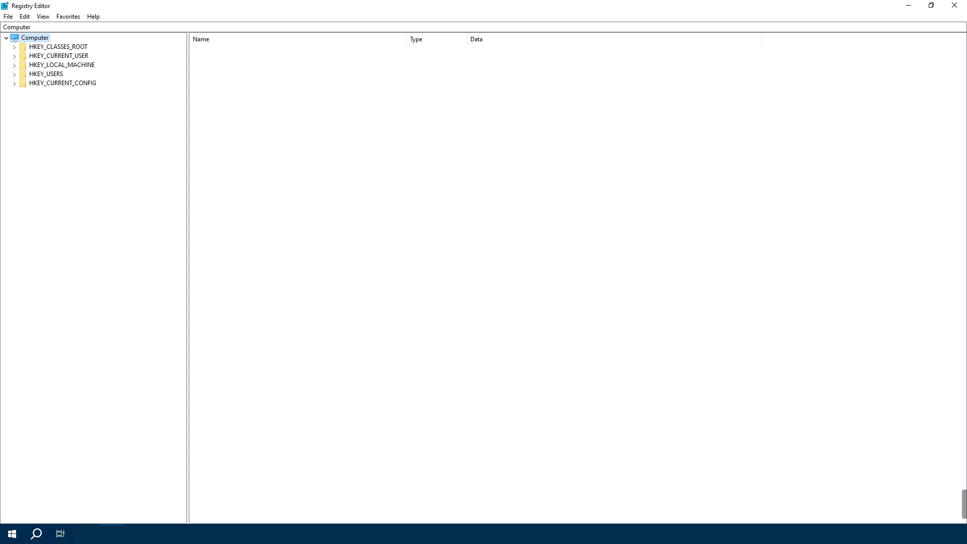
Expand HKEY_CLASSES_ROOT and inspect the .bmp key for a ShellNew subkey.
{"action": "left_click", "coordinate": [14, 47]}
{"action": "scroll", "coordinate": [94, 277], "scroll_direction": "down", "scroll_amount": 4}
{"action": "scroll", "coordinate": [93, 277], "scroll_direction": "down", "scroll_amount": 7}
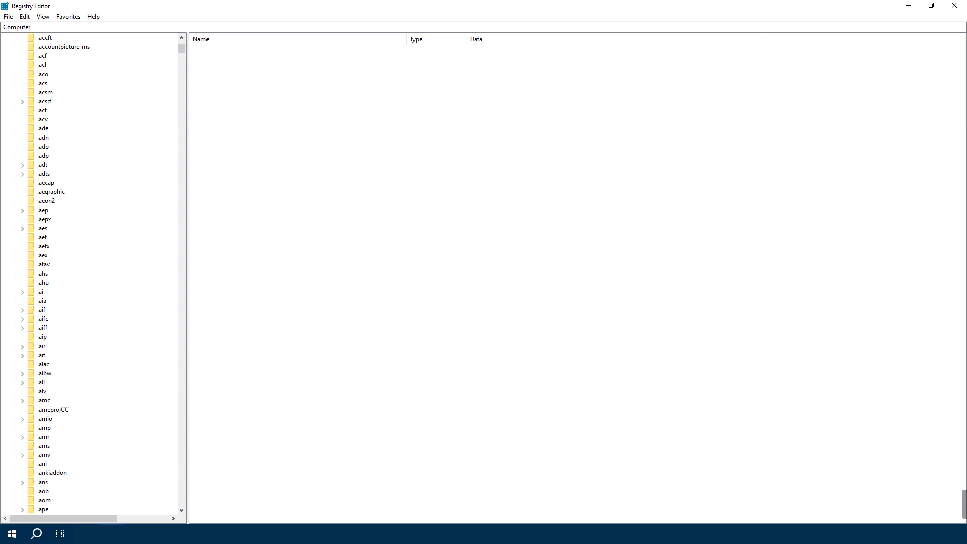
{"action": "scroll", "coordinate": [93, 277], "scroll_direction": "down", "scroll_amount": 17}
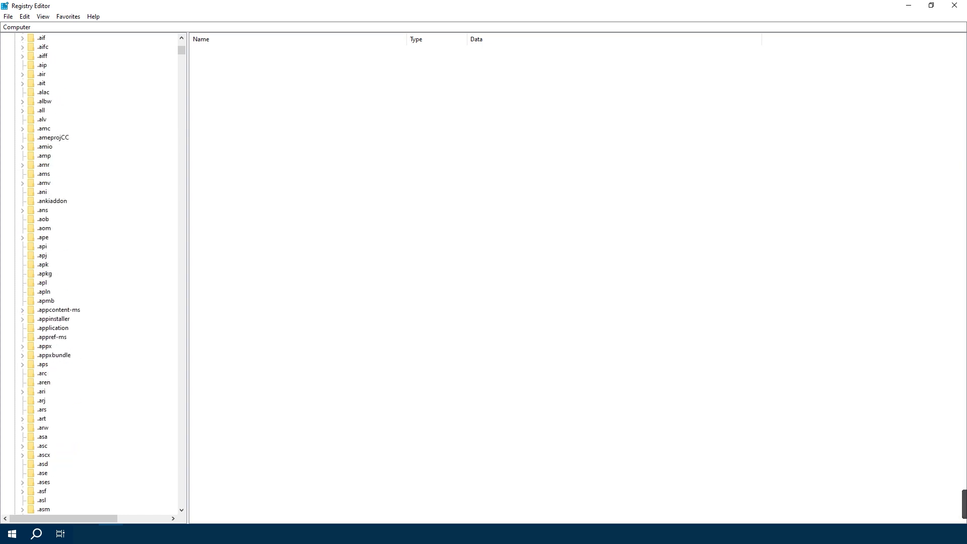
{"action": "scroll", "coordinate": [93, 277], "scroll_direction": "down", "scroll_amount": 6}
{"action": "left_click", "coordinate": [22, 383]}
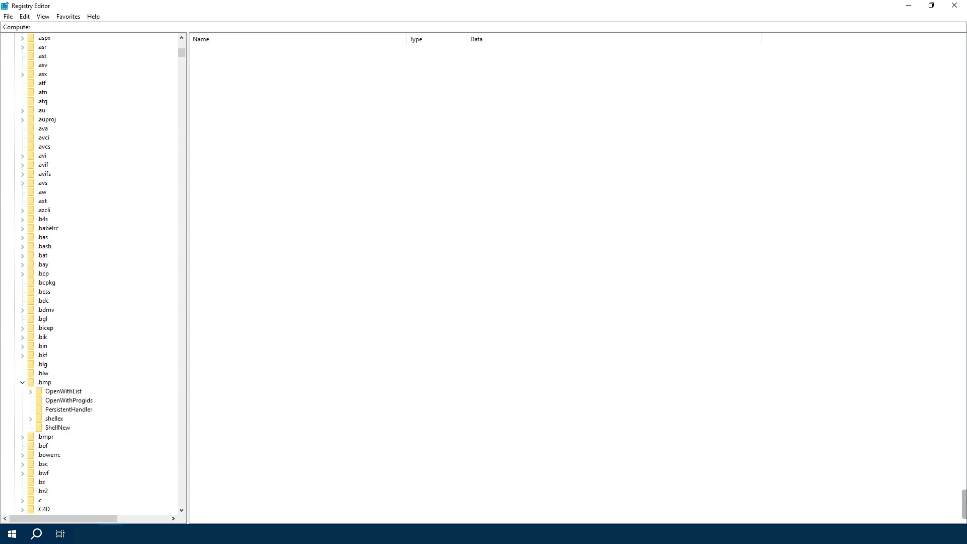
{"action": "scroll", "coordinate": [93, 277], "scroll_direction": "down", "scroll_amount": 3}
{"action": "left_click", "coordinate": [22, 291]}
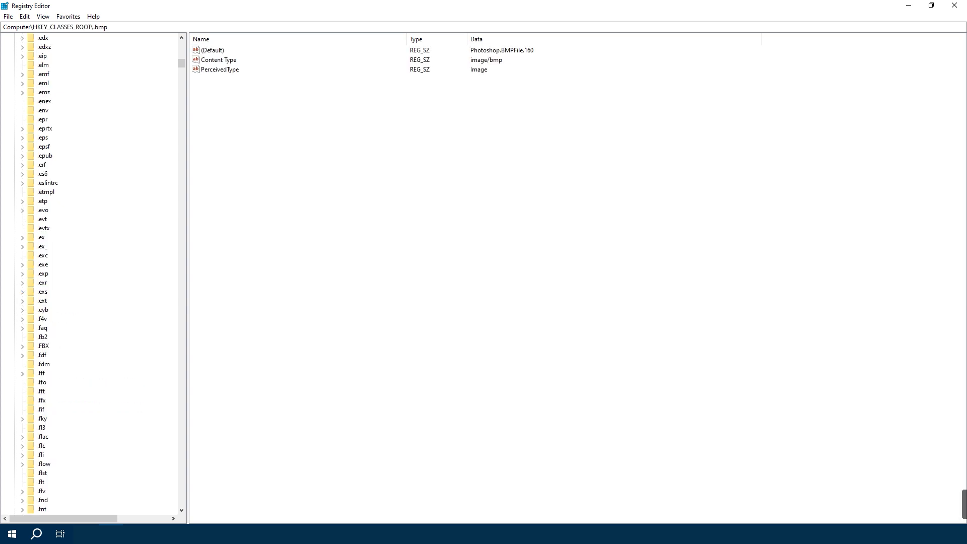
Delete the ShellNew key under .focusProject in HKEY_CLASSES_ROOT.
{"action": "scroll", "coordinate": [93, 275], "scroll_direction": "down", "scroll_amount": 2}
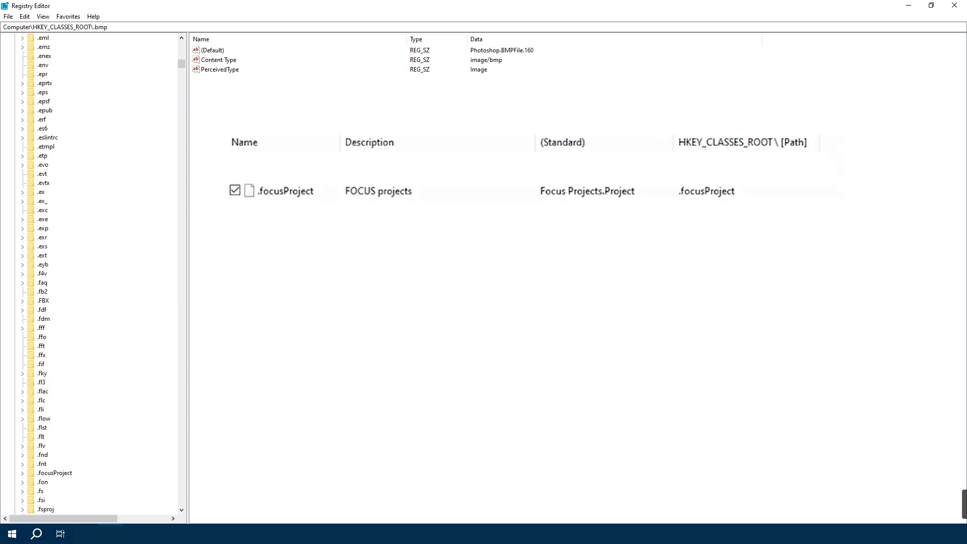
{"action": "scroll", "coordinate": [93, 275], "scroll_direction": "down", "scroll_amount": 5}
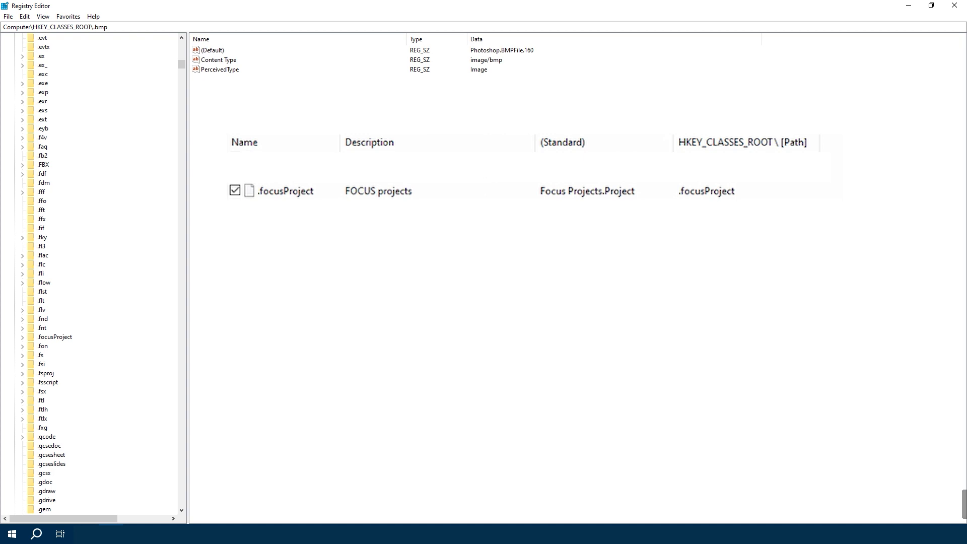
{"action": "left_click", "coordinate": [23, 337]}
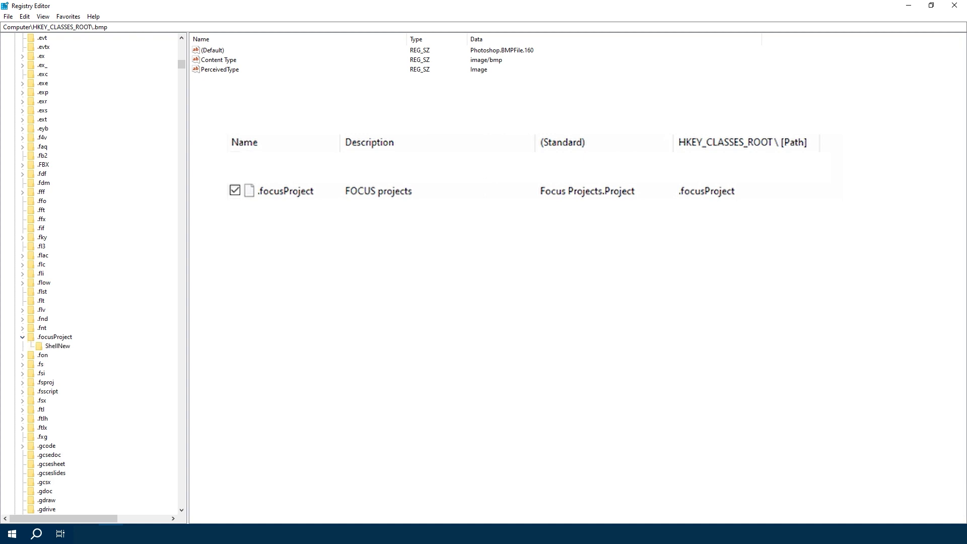
{"action": "left_click", "coordinate": [57, 346]}
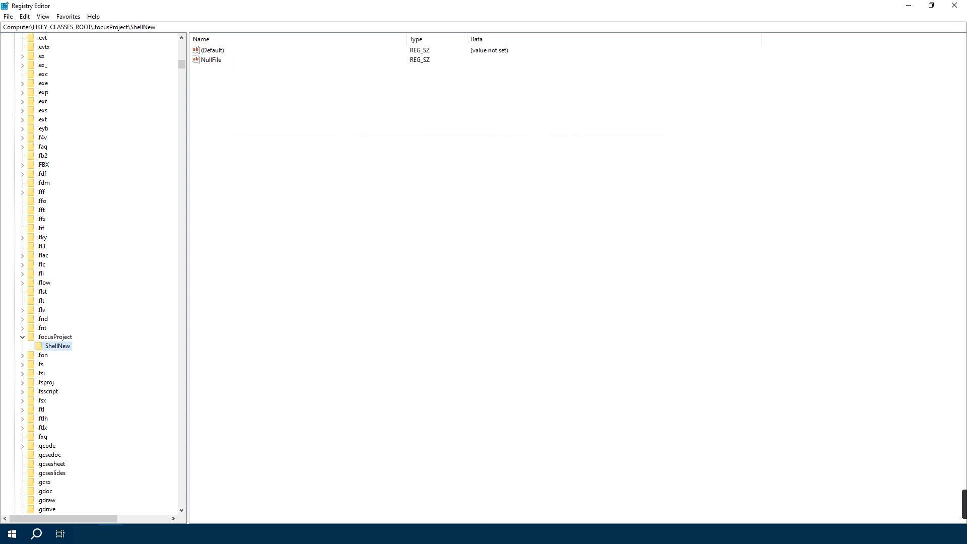
{"action": "key", "text": "Delete"}
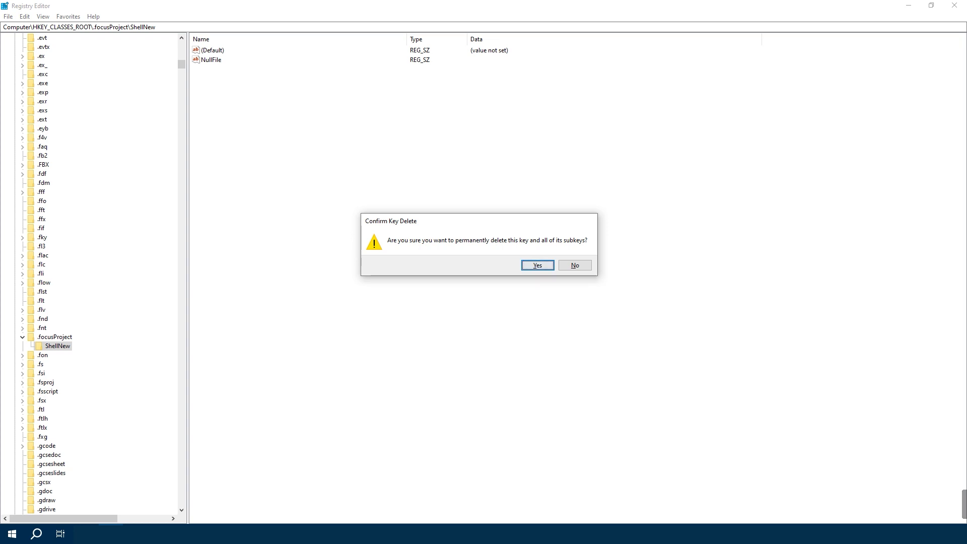
{"action": "key", "text": "Return"}
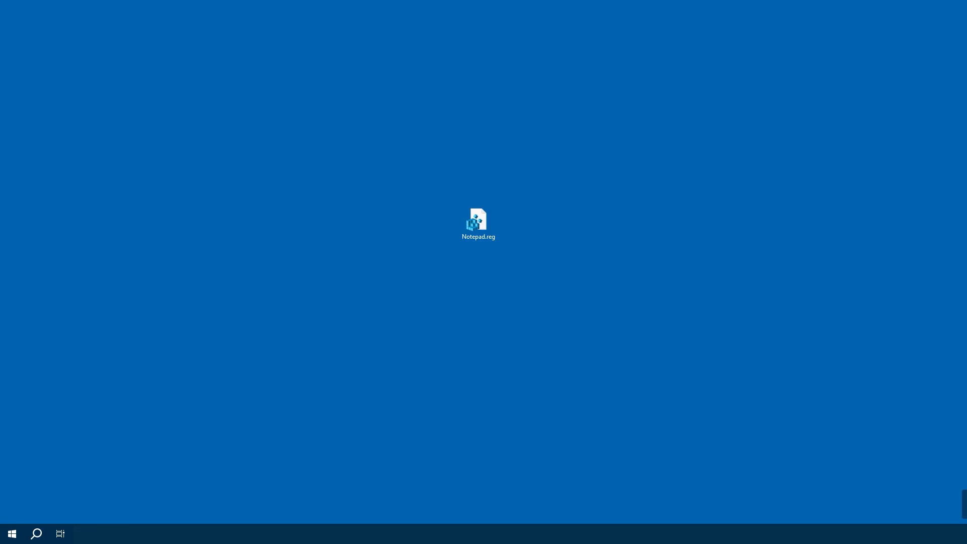
Return to the desktop and recheck which new item types it offers.
{"action": "right_click", "coordinate": [199, 208]}
{"action": "mouse_move", "coordinate": [262, 315]}
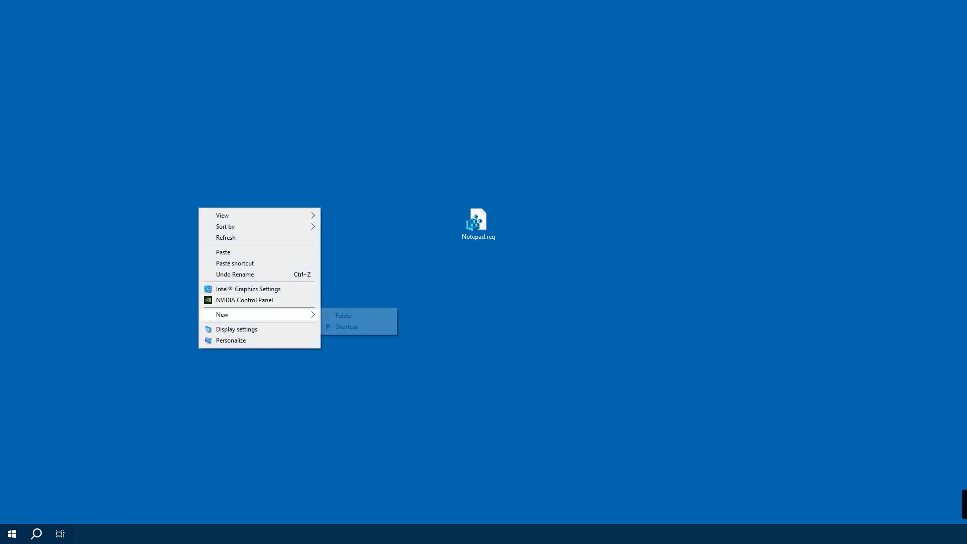
{"action": "key", "text": "Down"}
{"action": "key", "text": "Down"}
{"action": "key", "text": "Down"}
{"action": "key", "text": "Down"}
{"action": "key", "text": "Down"}
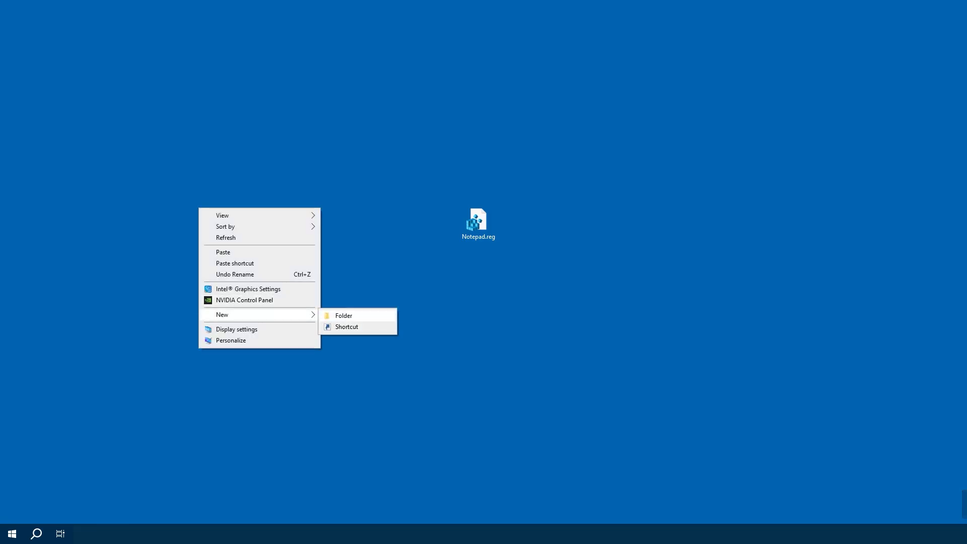
{"action": "key", "text": "Down"}
{"action": "key", "text": "Down"}
{"action": "key", "text": "Down"}
{"action": "key", "text": "Down"}
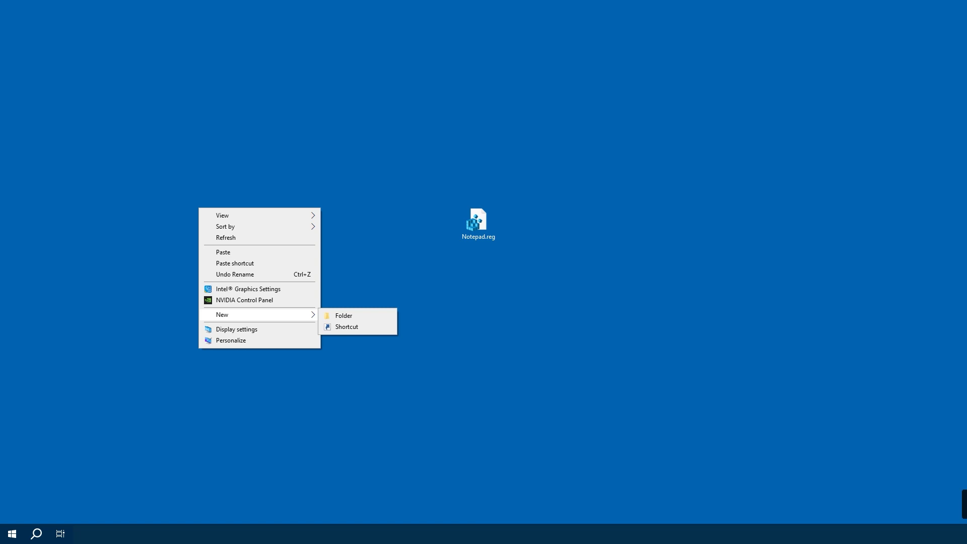
Open Notepad.reg in Notepad to review its .txt ShellNew entries, and close it.
{"action": "left_click", "coordinate": [479, 223]}
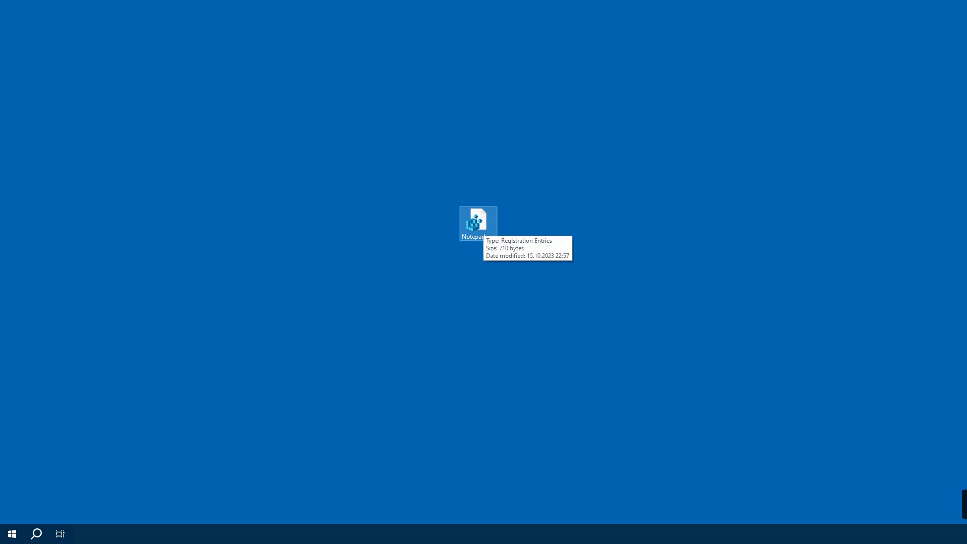
{"action": "right_click", "coordinate": [481, 225]}
{"action": "left_click", "coordinate": [454, 263]}
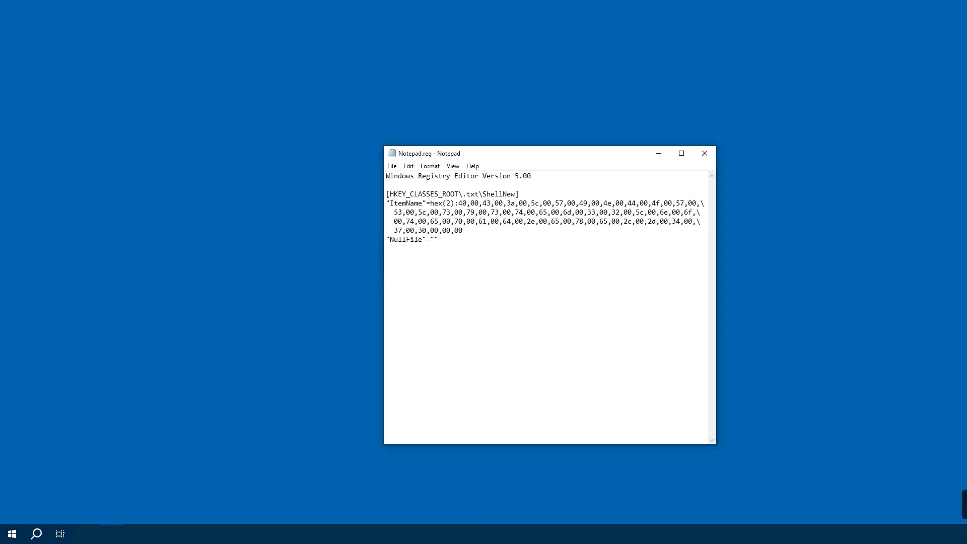
{"action": "left_click_drag", "start_coordinate": [557, 159], "coordinate": [294, 173]}
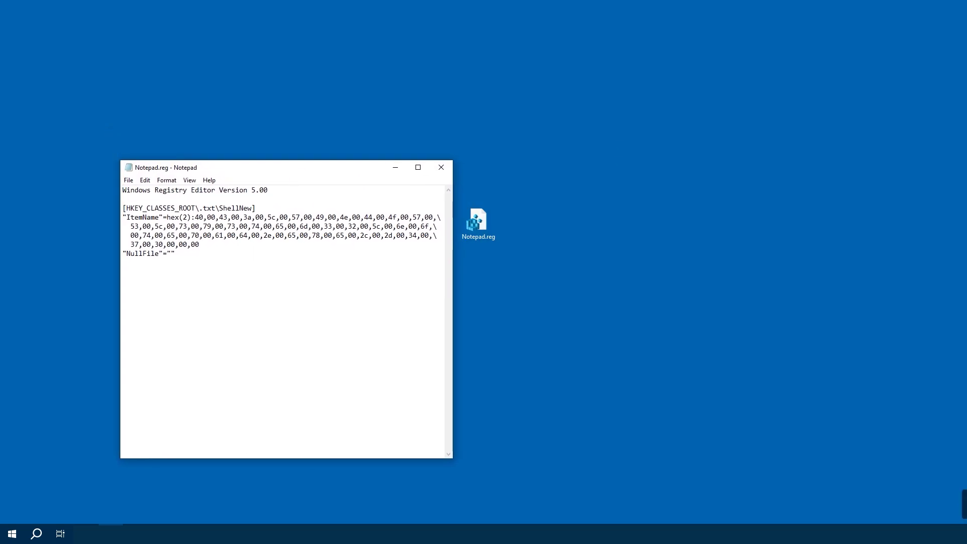
{"action": "left_click", "coordinate": [441, 167]}
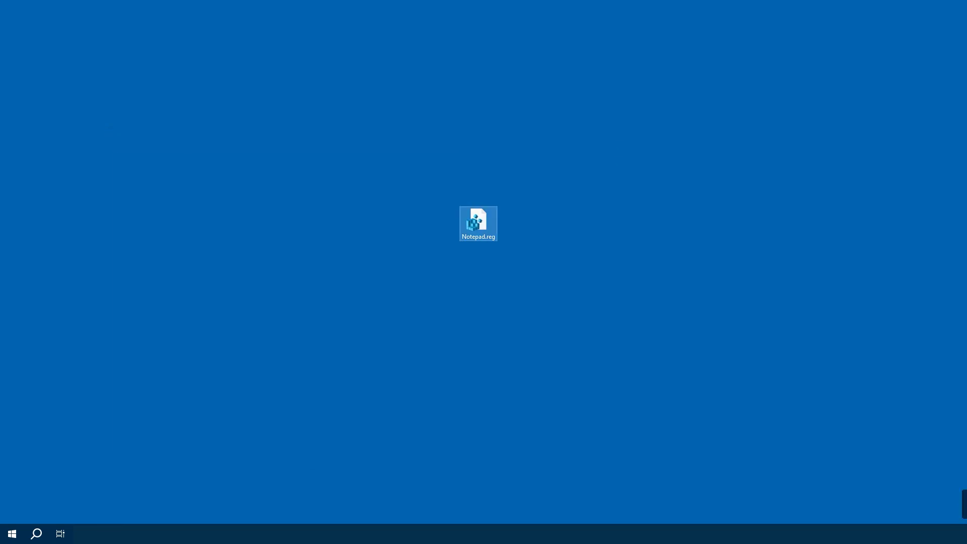
Create a new text document on the desktop.
{"action": "right_click", "coordinate": [188, 243]}
{"action": "mouse_move", "coordinate": [227, 350]}
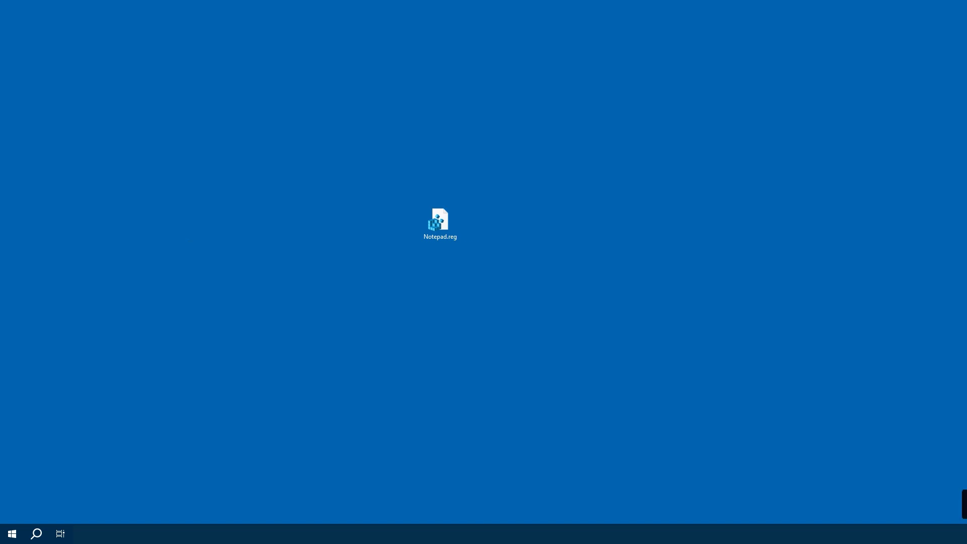
{"action": "right_click", "coordinate": [126, 221]}
{"action": "mouse_move", "coordinate": [186, 328]}
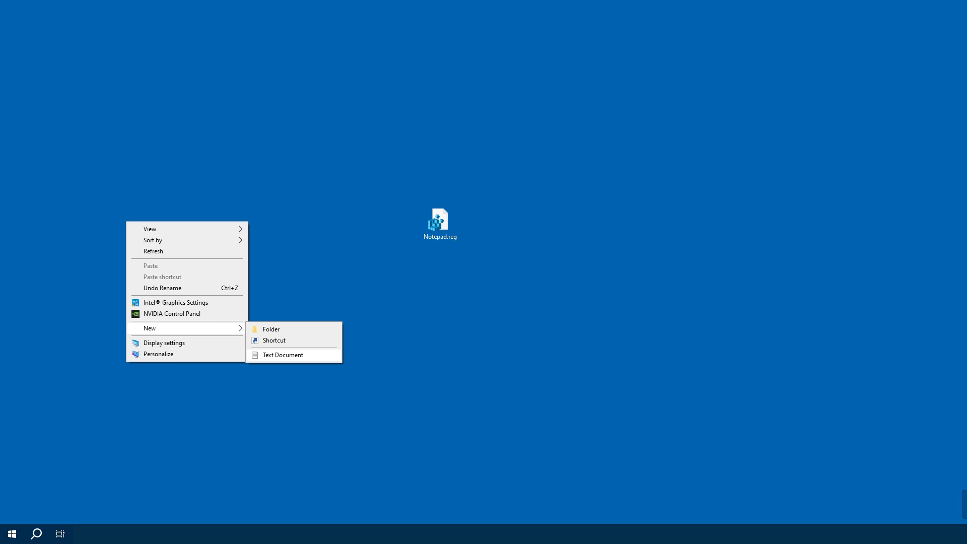
{"action": "left_click", "coordinate": [283, 355]}
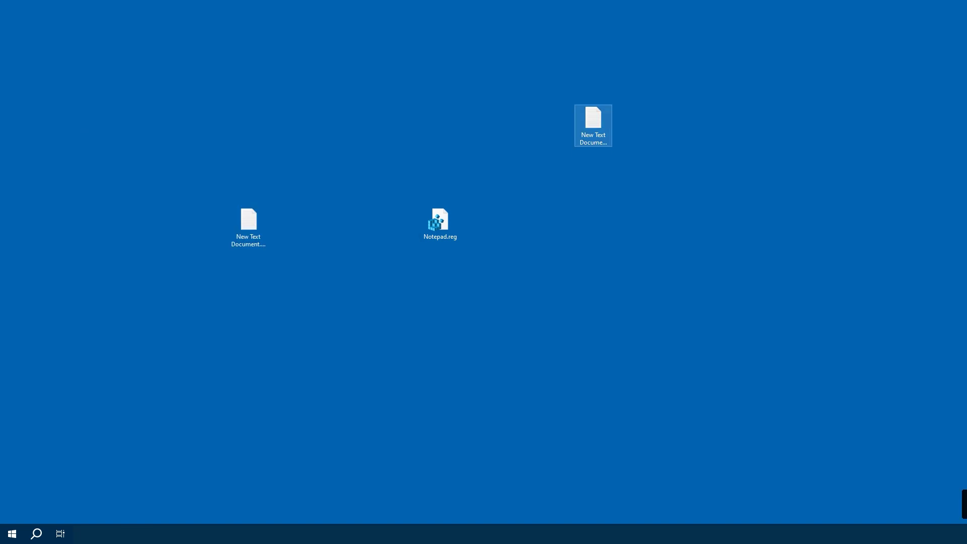
{"action": "right_click", "coordinate": [588, 122]}
{"action": "left_click", "coordinate": [472, 152]}
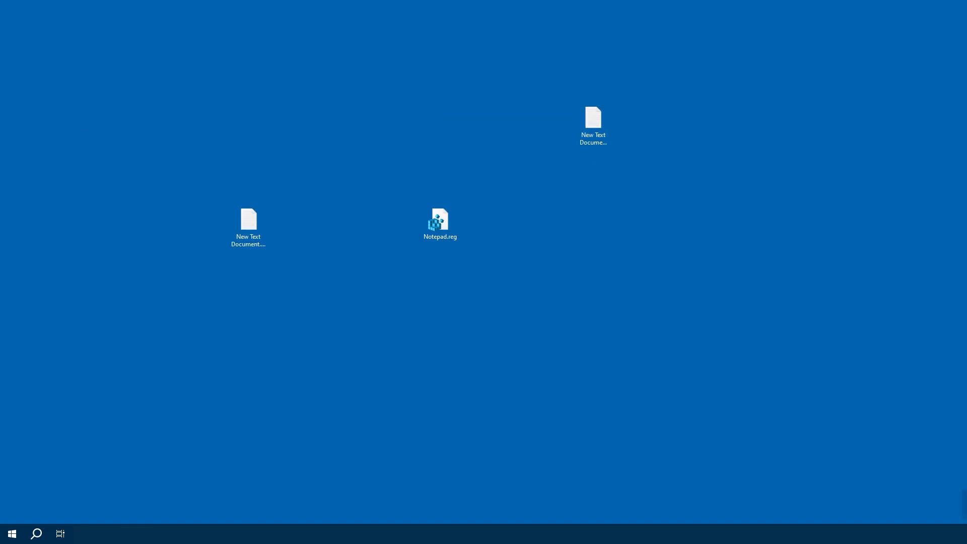
Open New Text Document.txt from the desktop and try pasting the clipboard contents into it.
{"action": "double_click", "coordinate": [248, 226]}
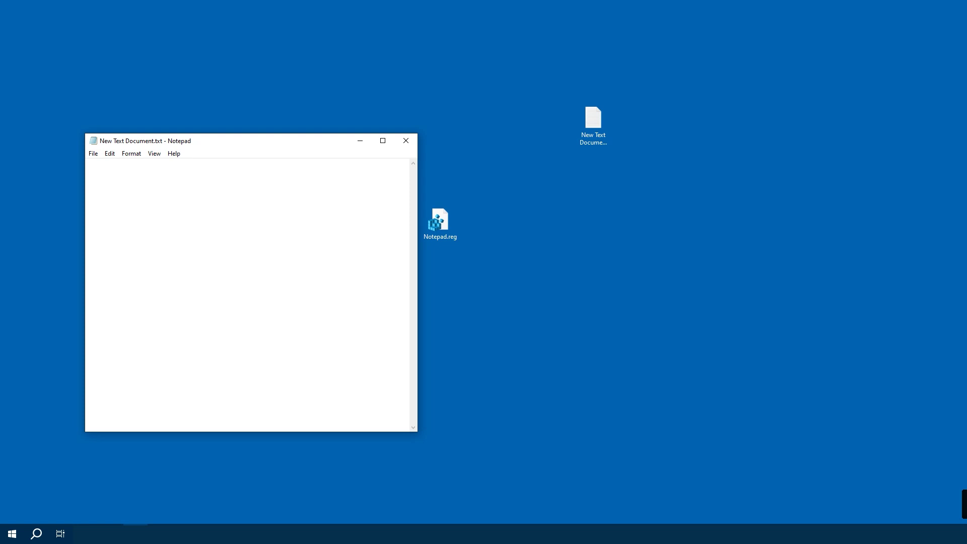
{"action": "key", "text": "ctrl+v"}
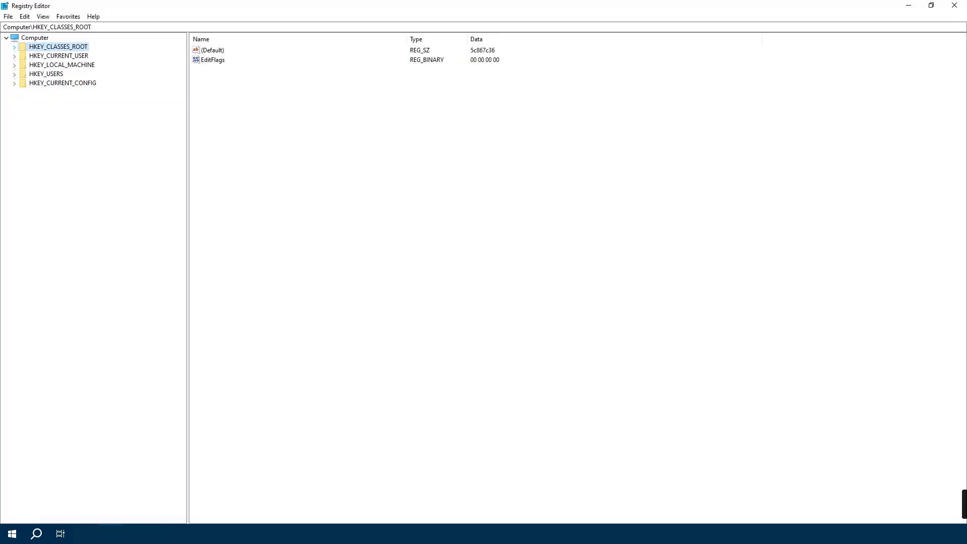
Switch to Registry Editor and go to the key HKEY_CLASSES_ROOT\SystemFileAssociations.
{"action": "key", "text": "Right"}
{"action": "scroll", "coordinate": [91, 272], "scroll_direction": "down", "scroll_amount": 20}
{"action": "left_click_drag", "start_coordinate": [181, 54], "coordinate": [181, 59]}
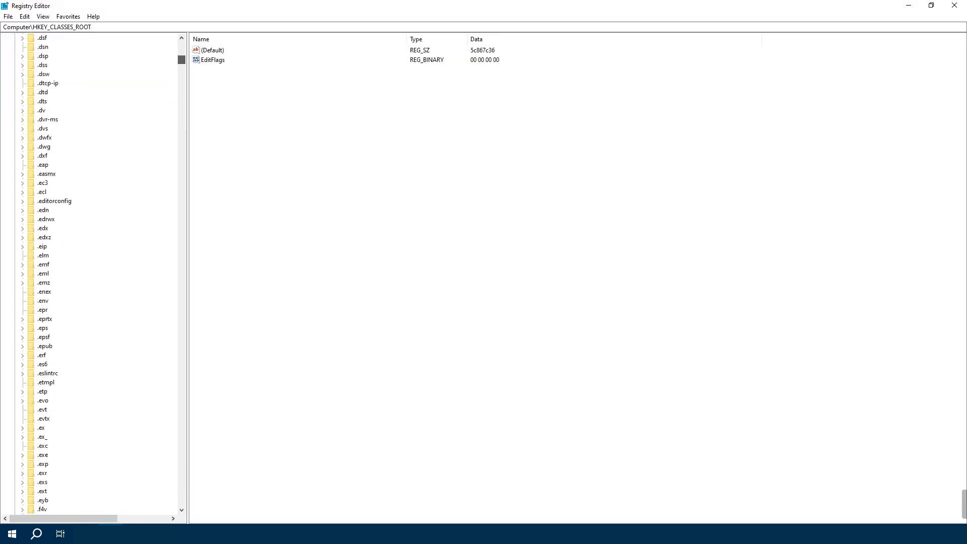
{"action": "scroll", "coordinate": [91, 272], "scroll_direction": "up", "scroll_amount": 20}
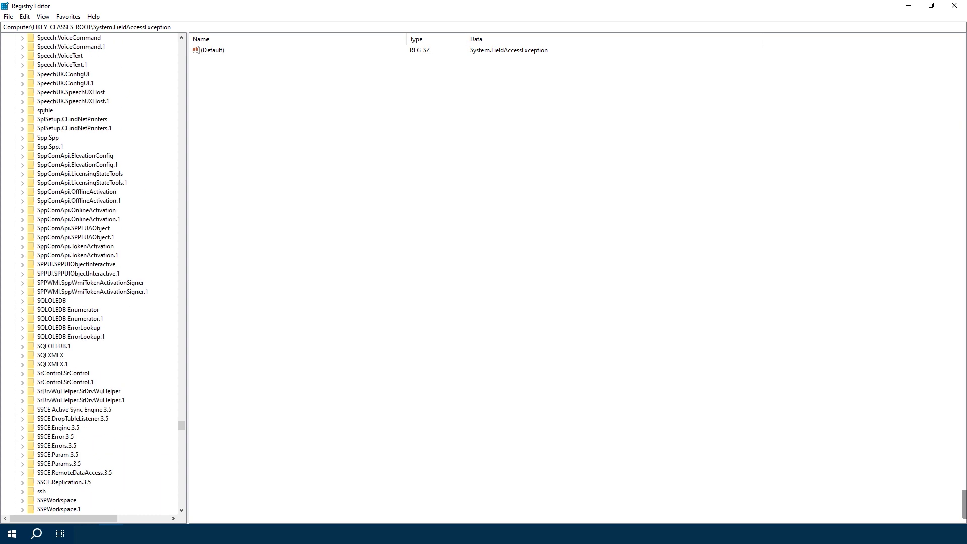
{"action": "scroll", "coordinate": [91, 272], "scroll_direction": "up", "scroll_amount": 10}
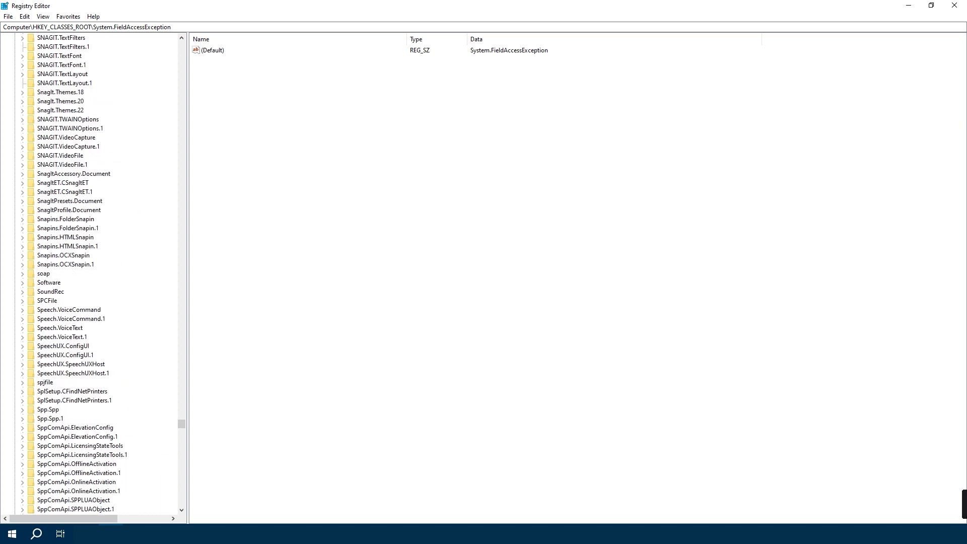
{"action": "left_click_drag", "start_coordinate": [172, 27], "coordinate": [92, 27]}
{"action": "key", "text": "shift+Right"}
{"action": "key", "text": "shift+Right"}
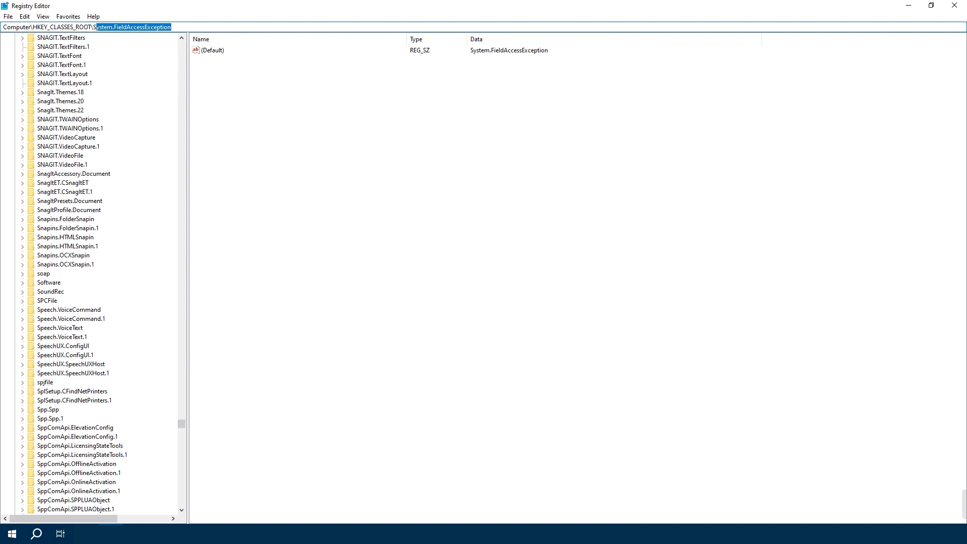
{"action": "key", "text": "shift+Left"}
{"action": "type", "text": "system"}
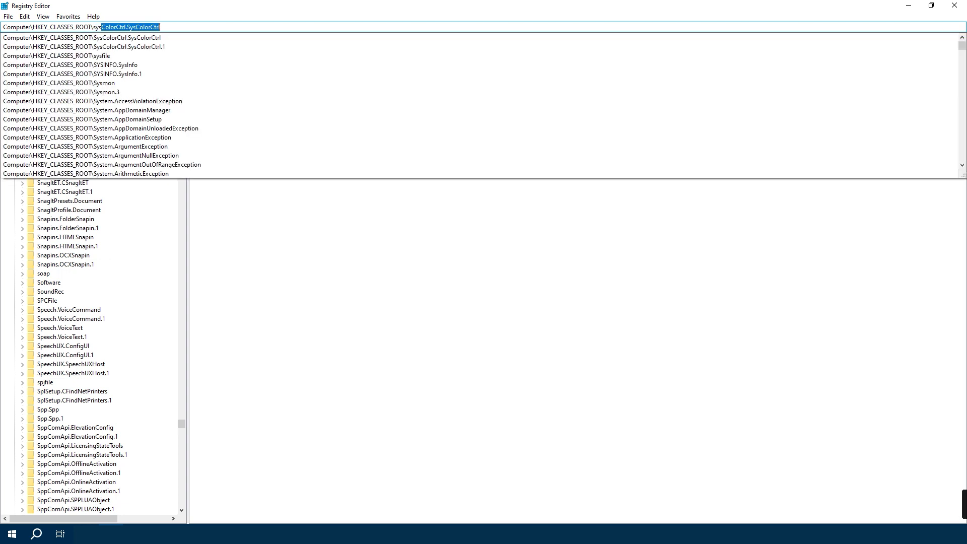
{"action": "type", "text": "FileAssociation"}
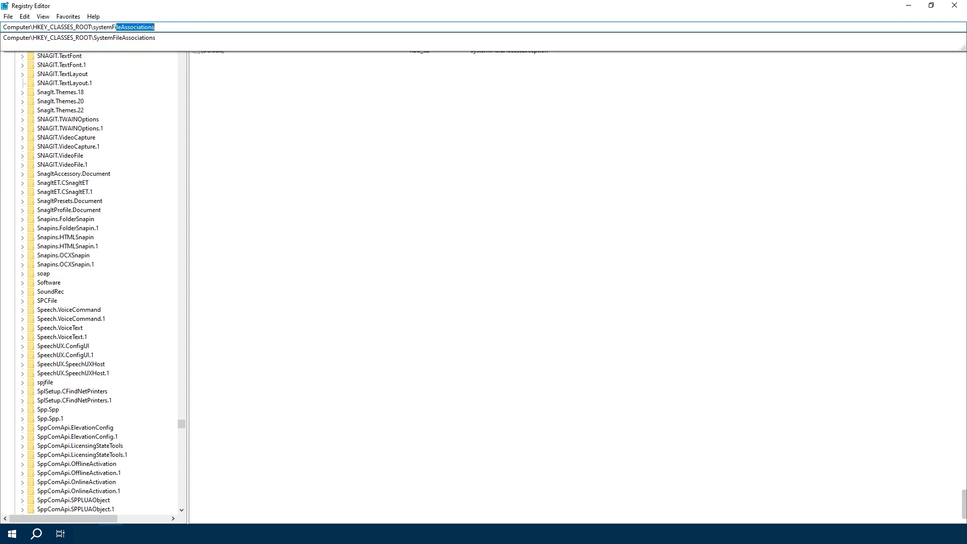
{"action": "key", "text": "Down"}
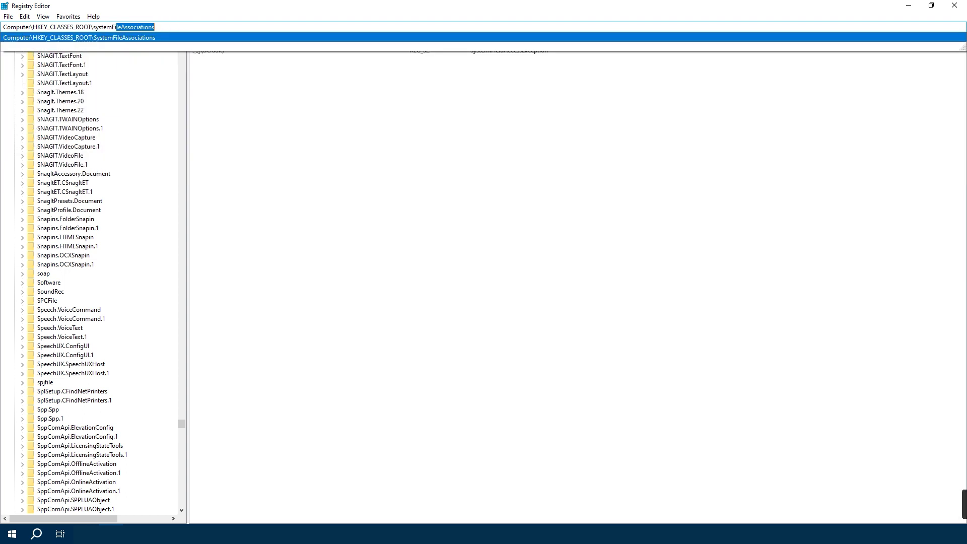
{"action": "key", "text": "Return"}
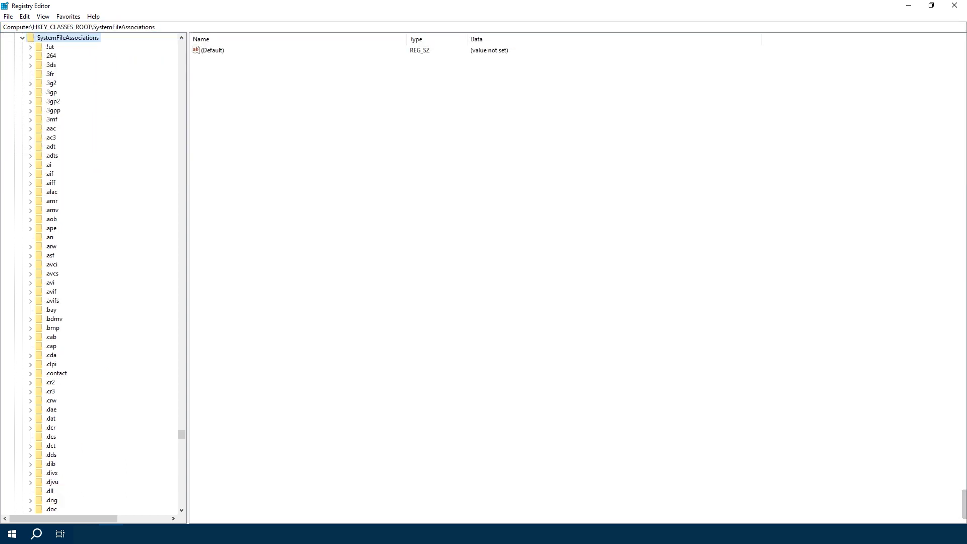
Expand the text key under SystemFileAssociations and select its shell subkey, with its subkeys expanded.
{"action": "left_click_drag", "start_coordinate": [181, 434], "coordinate": [182, 447]}
{"action": "scroll", "coordinate": [90, 272], "scroll_direction": "down", "scroll_amount": 3}
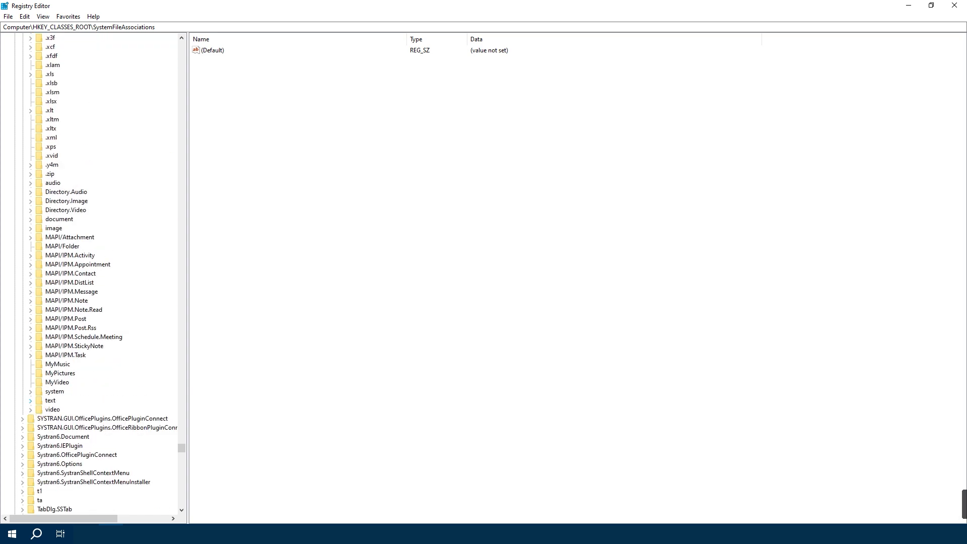
{"action": "left_click", "coordinate": [30, 400]}
{"action": "left_click", "coordinate": [50, 400]}
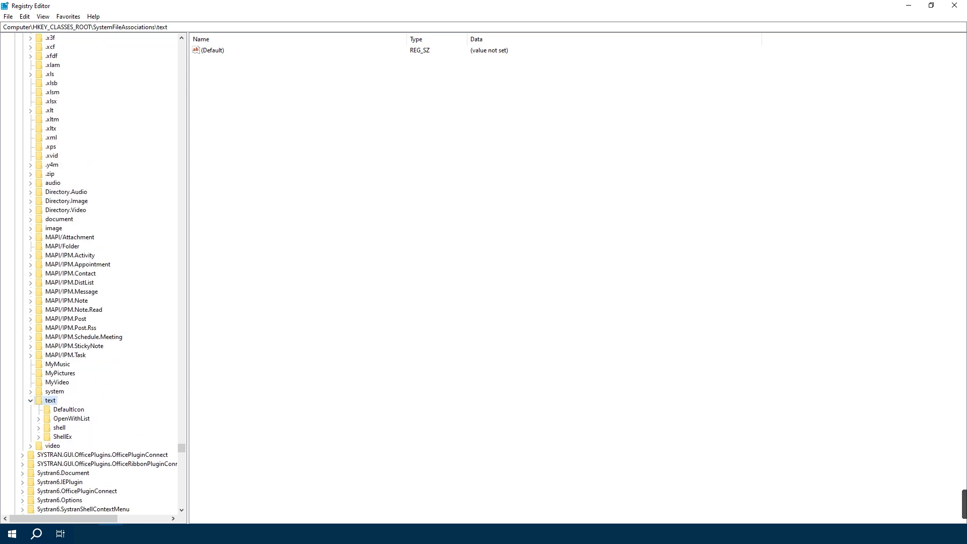
{"action": "left_click", "coordinate": [38, 428]}
{"action": "scroll", "coordinate": [38, 427], "scroll_direction": "down", "scroll_amount": 1}
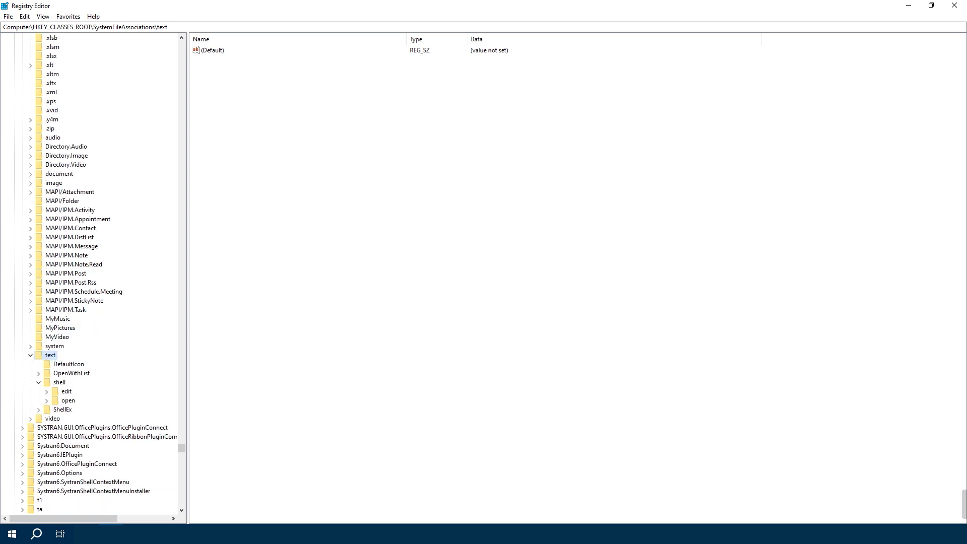
{"action": "left_click", "coordinate": [60, 382]}
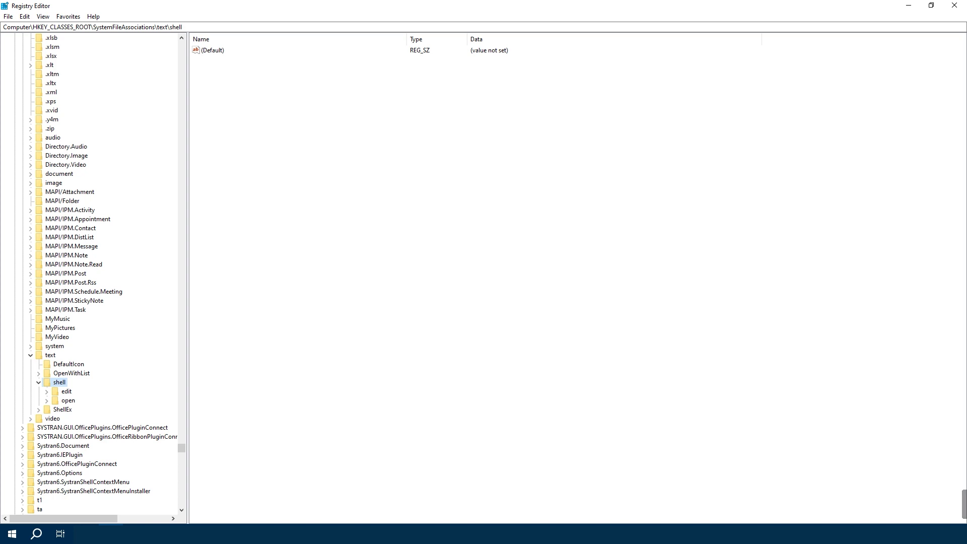
Create a new key named CopytoClip under SystemFileAssociations\text\shell.
{"action": "right_click", "coordinate": [59, 382]}
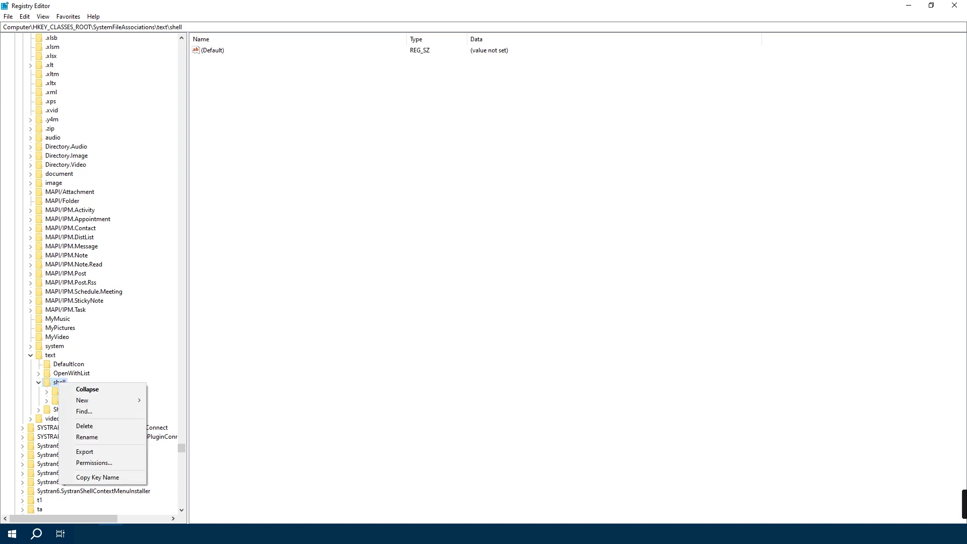
{"action": "mouse_move", "coordinate": [101, 400]}
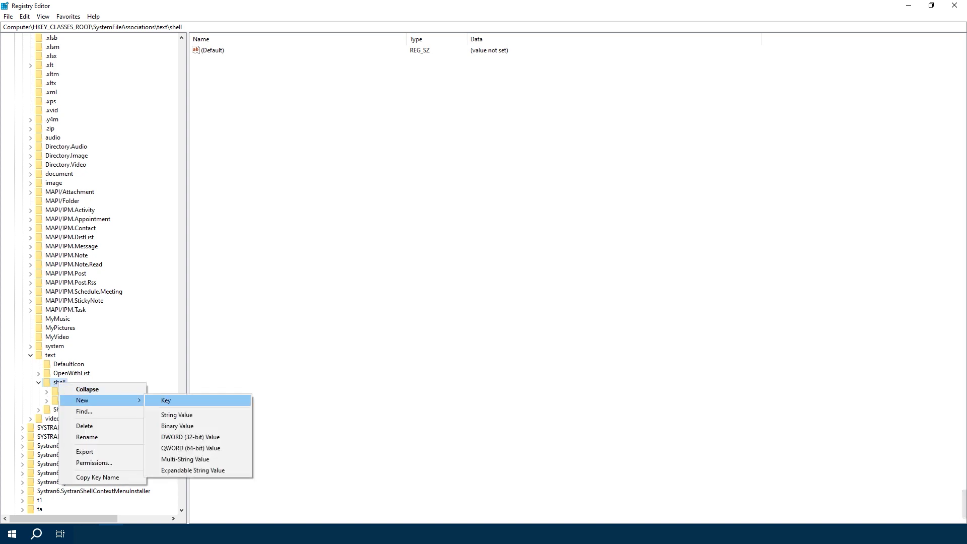
{"action": "key", "text": "Return"}
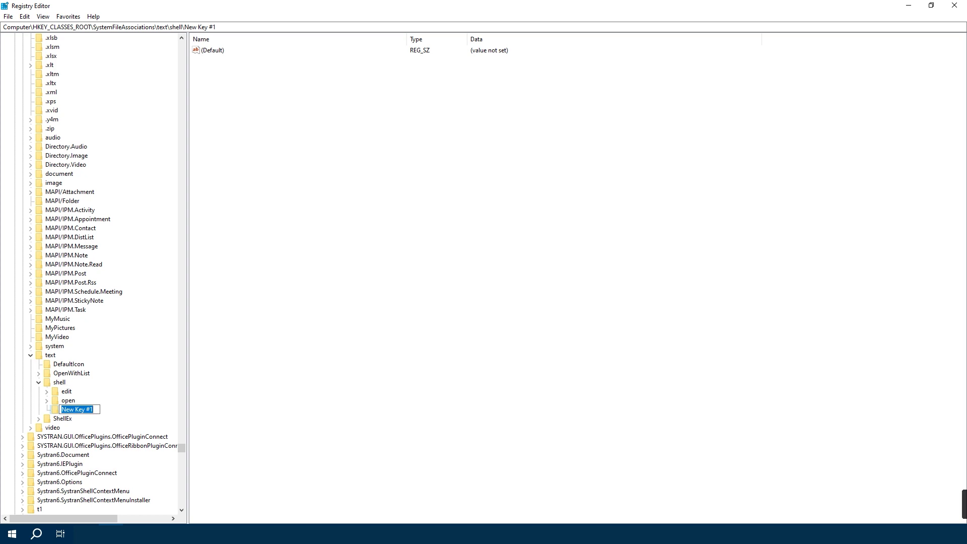
{"action": "type", "text": "CopytoClip"}
{"action": "key", "text": "Return"}
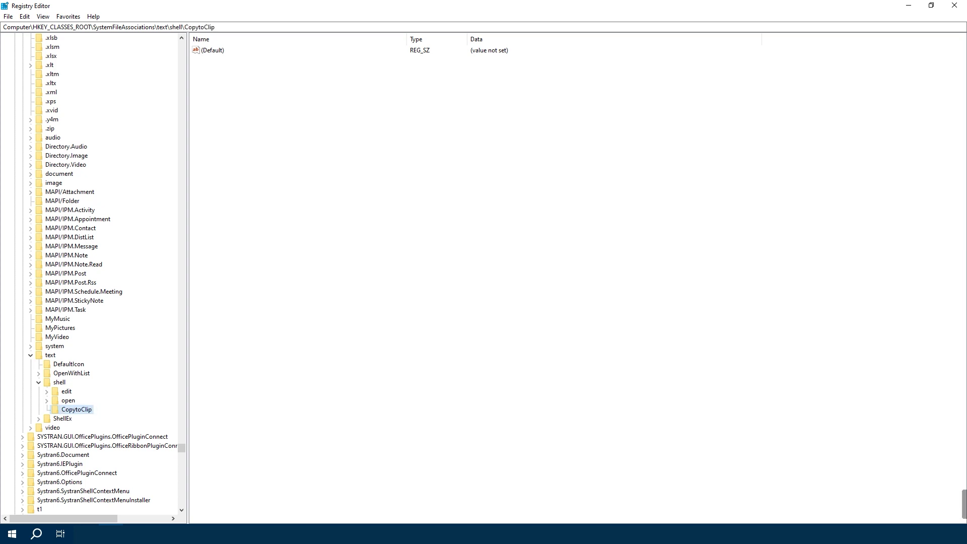
Create a subkey named command under the CopytoClip key.
{"action": "right_click", "coordinate": [86, 409]}
{"action": "mouse_move", "coordinate": [126, 426]}
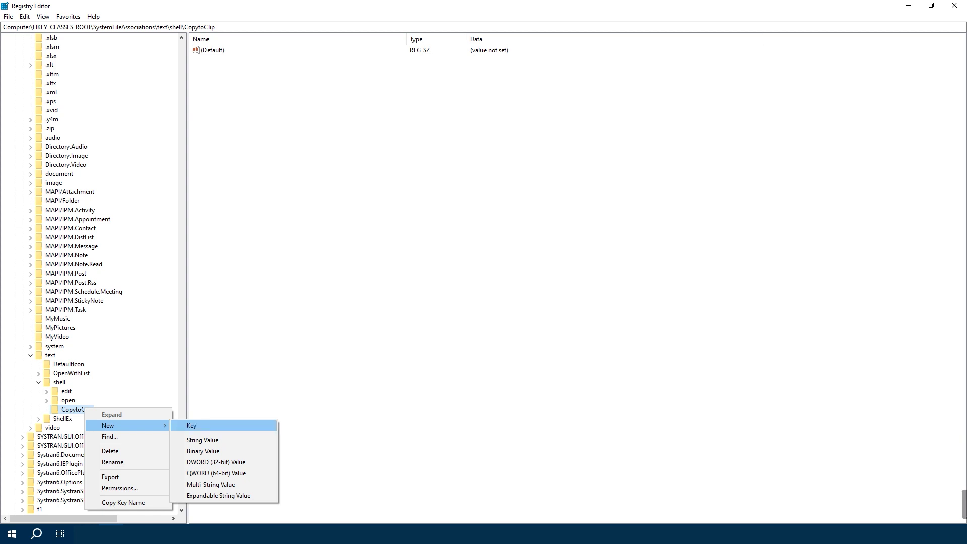
{"action": "left_click", "coordinate": [191, 425]}
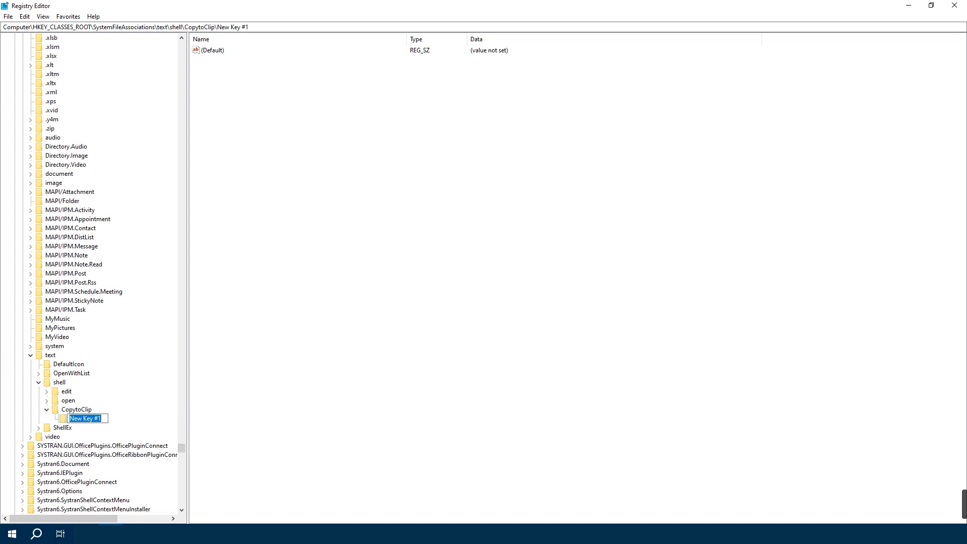
{"action": "type", "text": "command"}
{"action": "key", "text": "Return"}
Set the command key's (Default) value to cmd /c clip <"%1" and reopen the value to review it.
{"action": "left_click", "coordinate": [213, 50]}
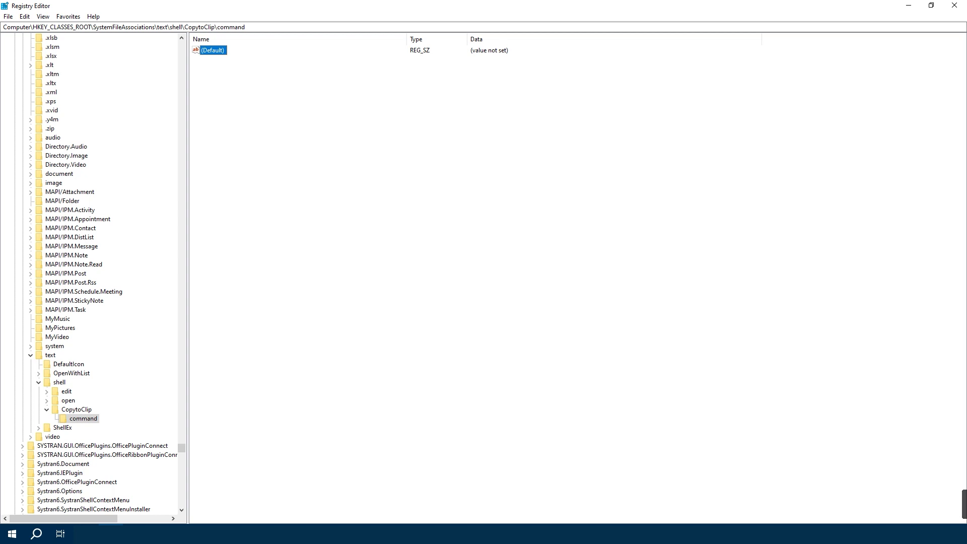
{"action": "key", "text": "Return"}
{"action": "type", "text": "cmd "}
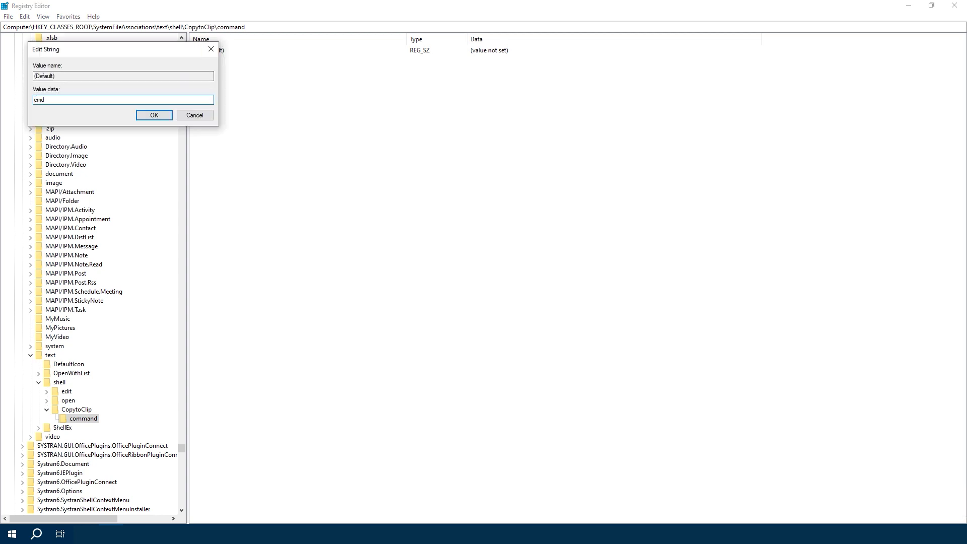
{"action": "type", "text": "/c clip <\"%1\""}
{"action": "key", "text": "Return"}
{"action": "key", "text": "Return"}
{"action": "left_click_drag", "start_coordinate": [123, 49], "coordinate": [458, 218]}
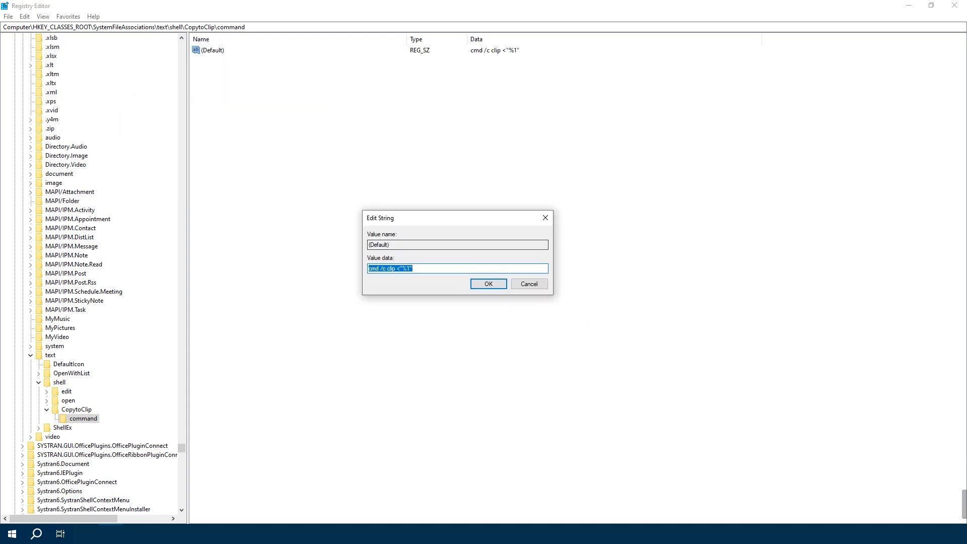
{"action": "key", "text": "End"}
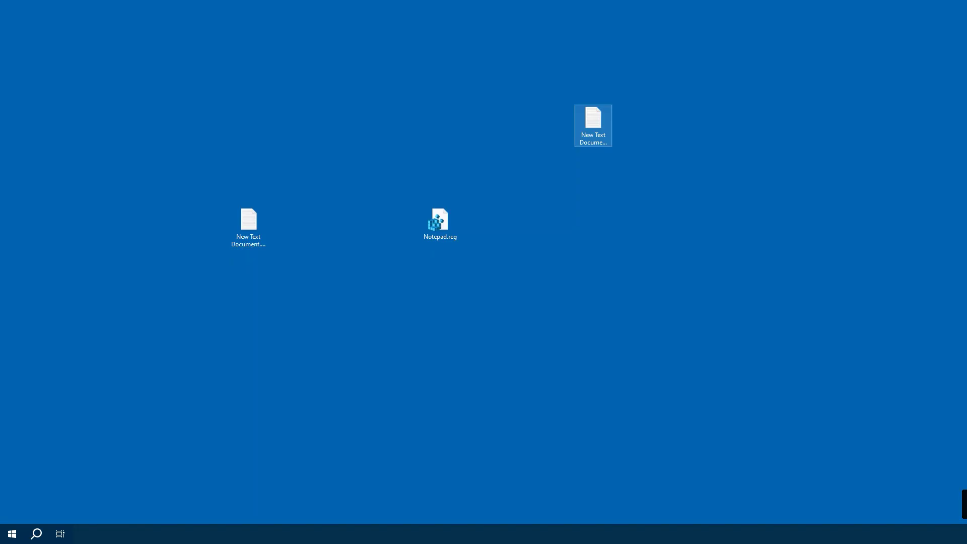
Run CopytoClip on the other desktop text document, paste the copied text into New Text Document.txt, and close Notepad.
{"action": "right_click", "coordinate": [588, 123]}
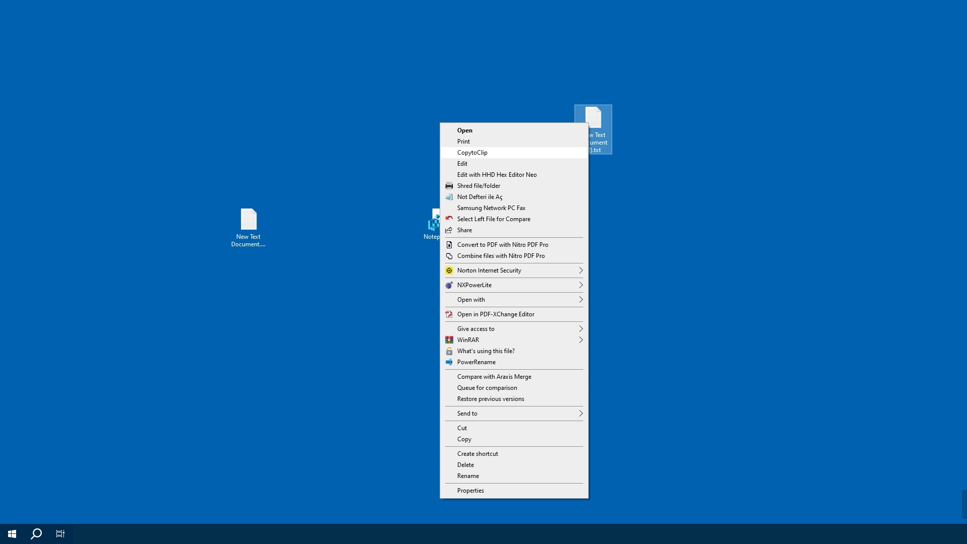
{"action": "key", "text": "Return"}
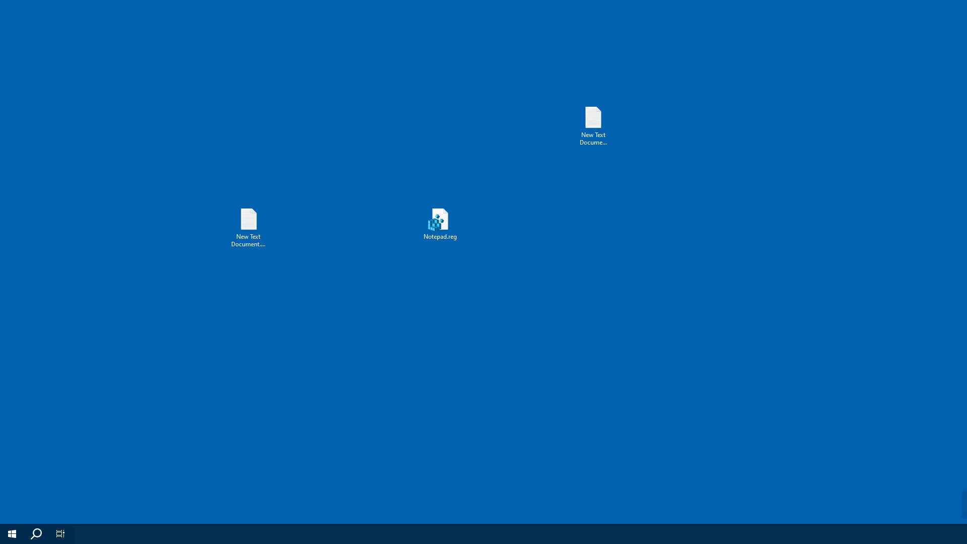
{"action": "double_click", "coordinate": [249, 227]}
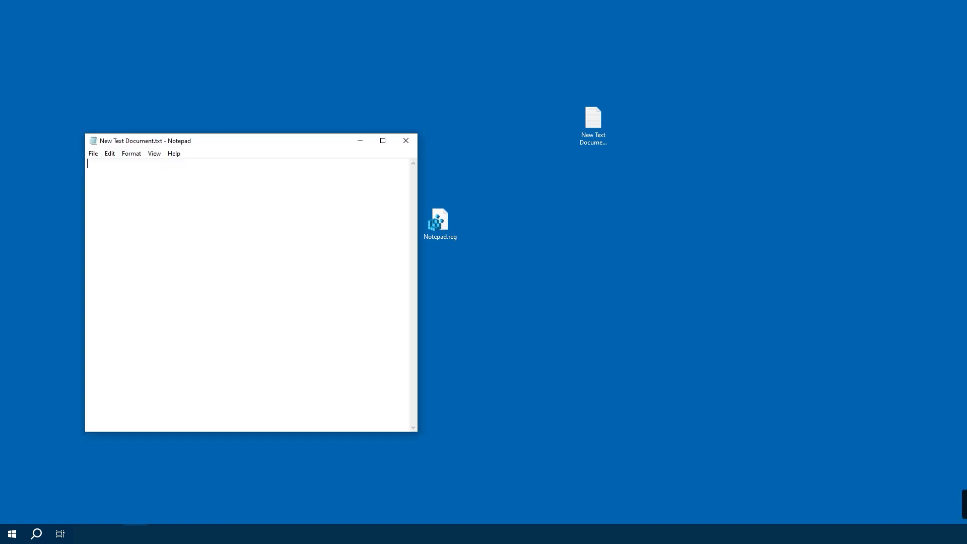
{"action": "key", "text": "ctrl+v"}
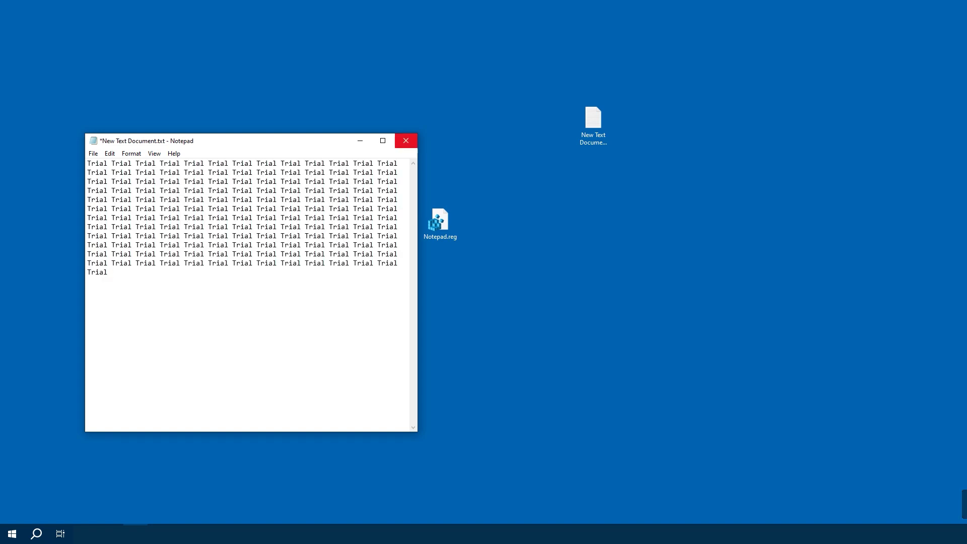
{"action": "left_click", "coordinate": [405, 140]}
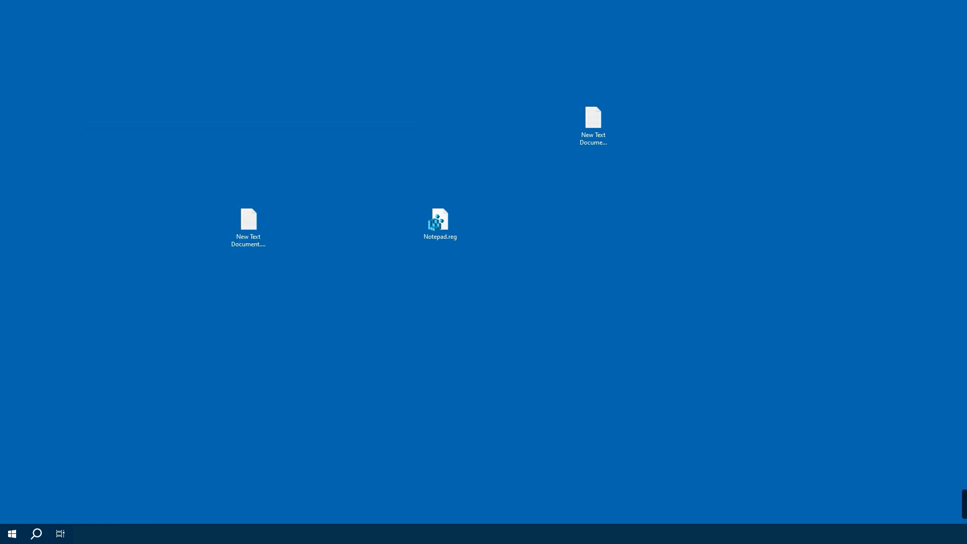